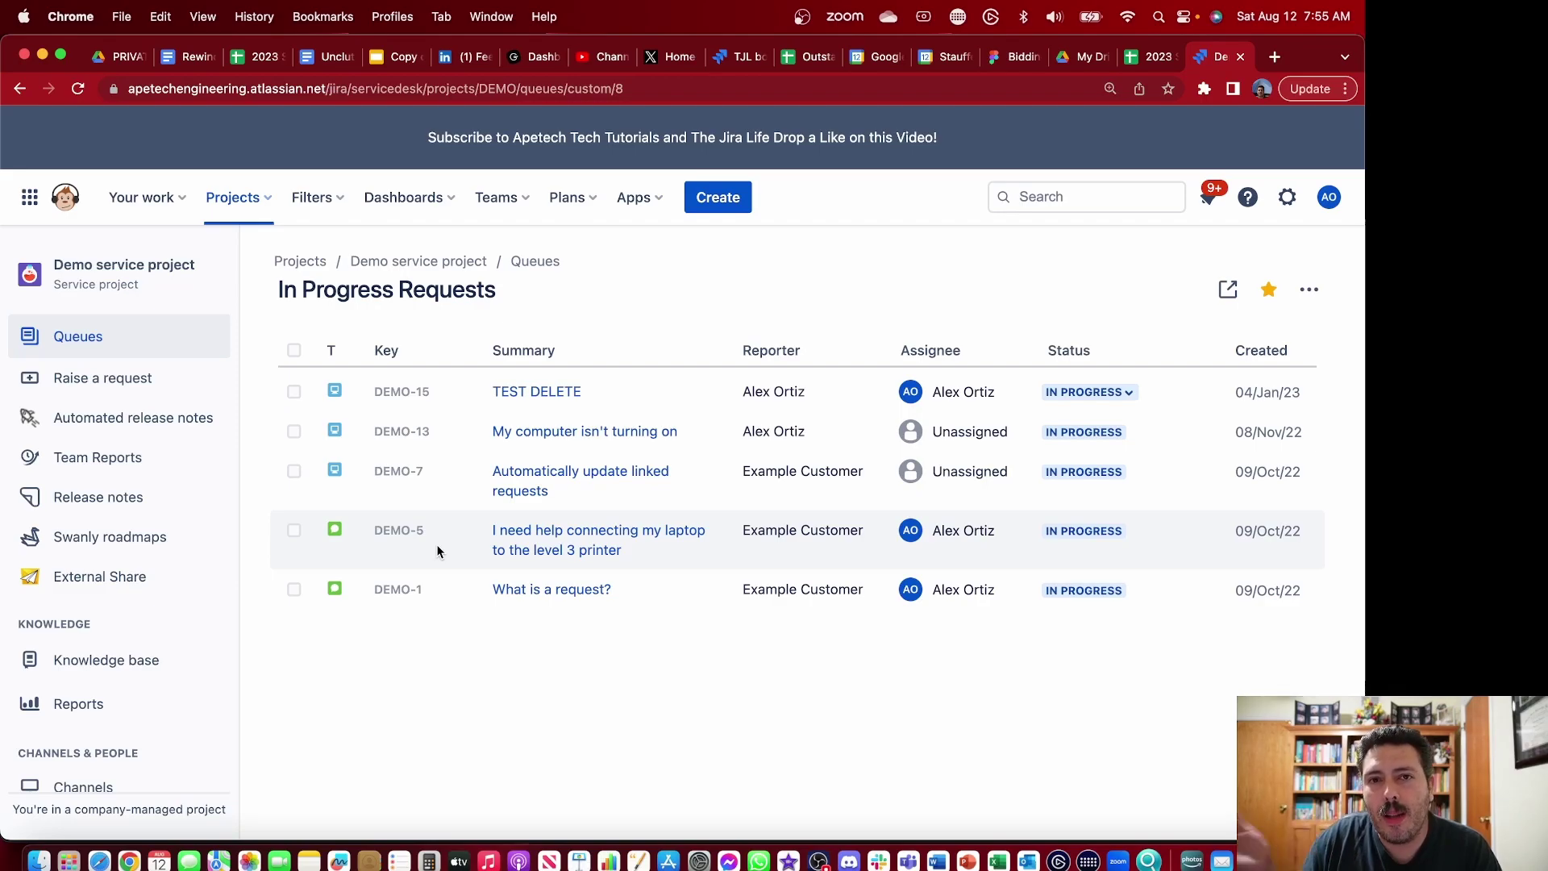
- Go to the Demo service project's Forms settings
scroll(121, 459, down, 5)
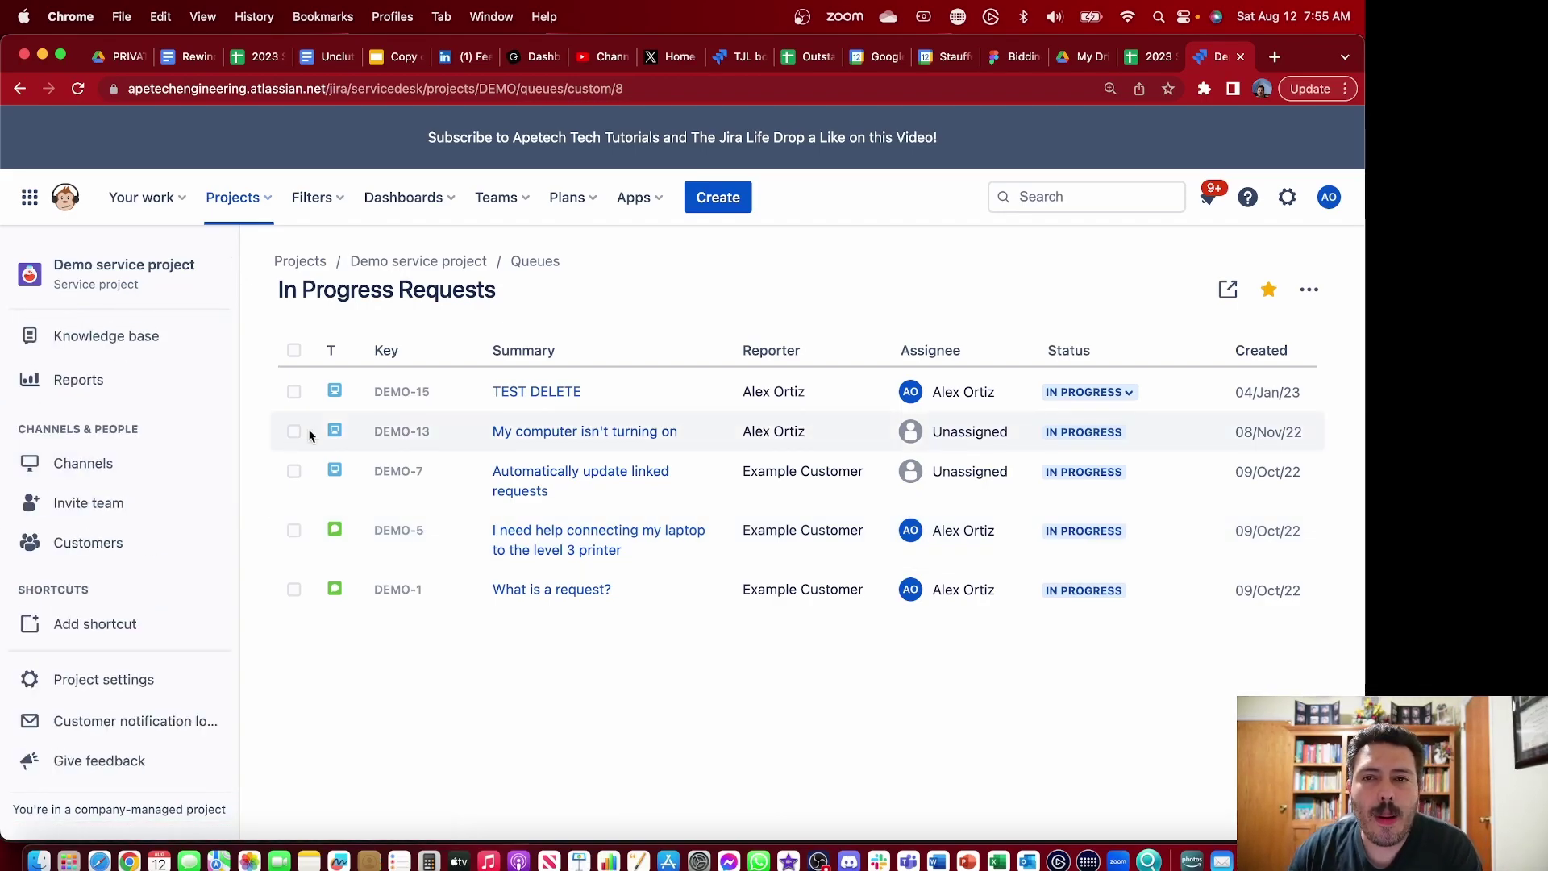
click(81, 687)
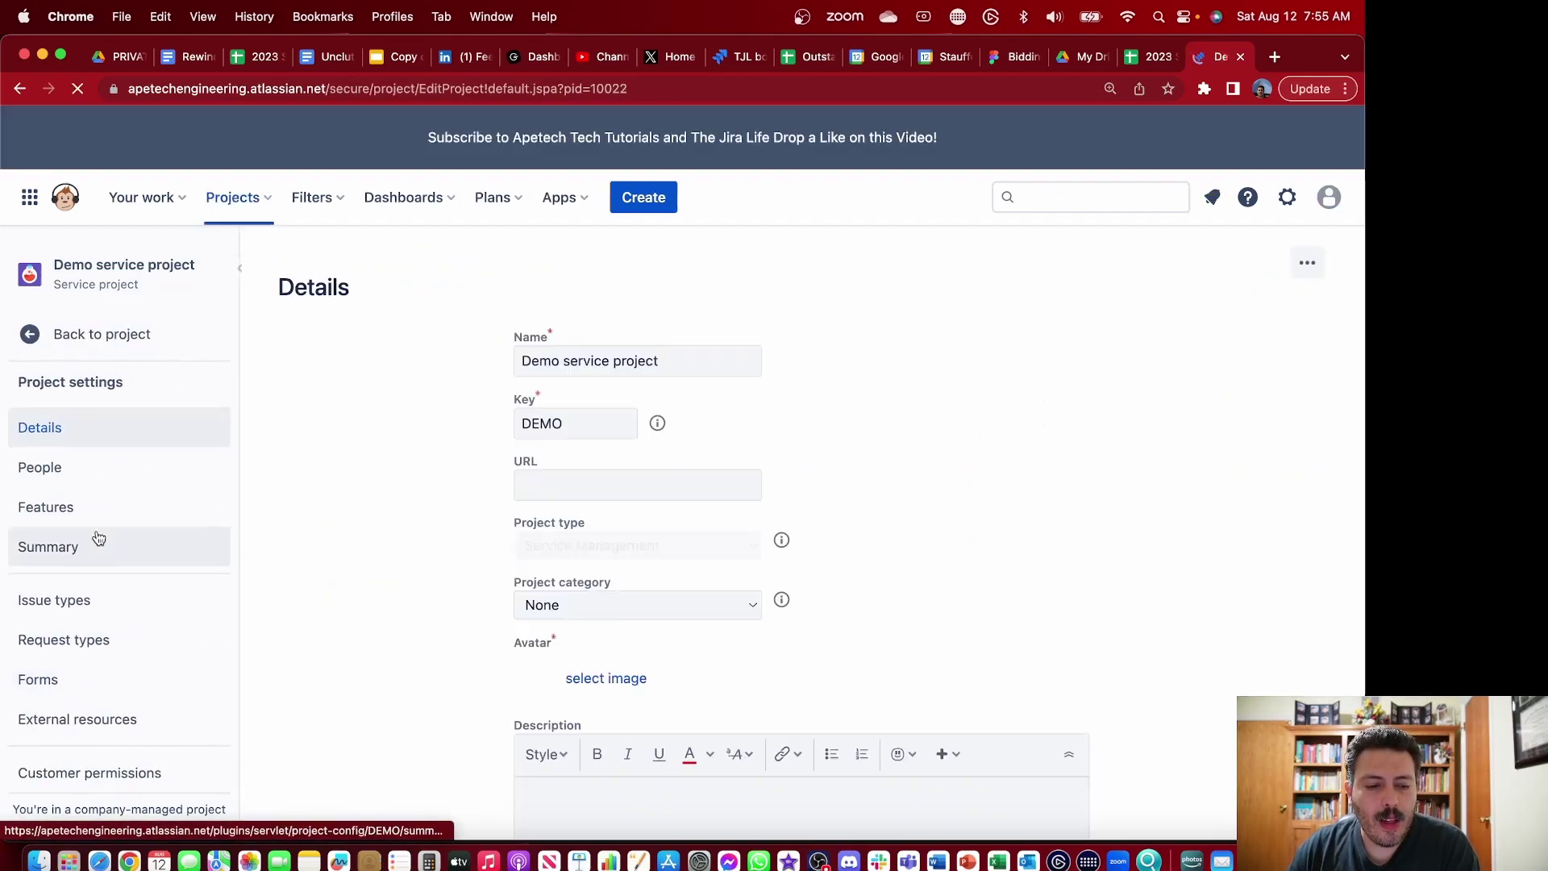
scroll(99, 538, down, 2)
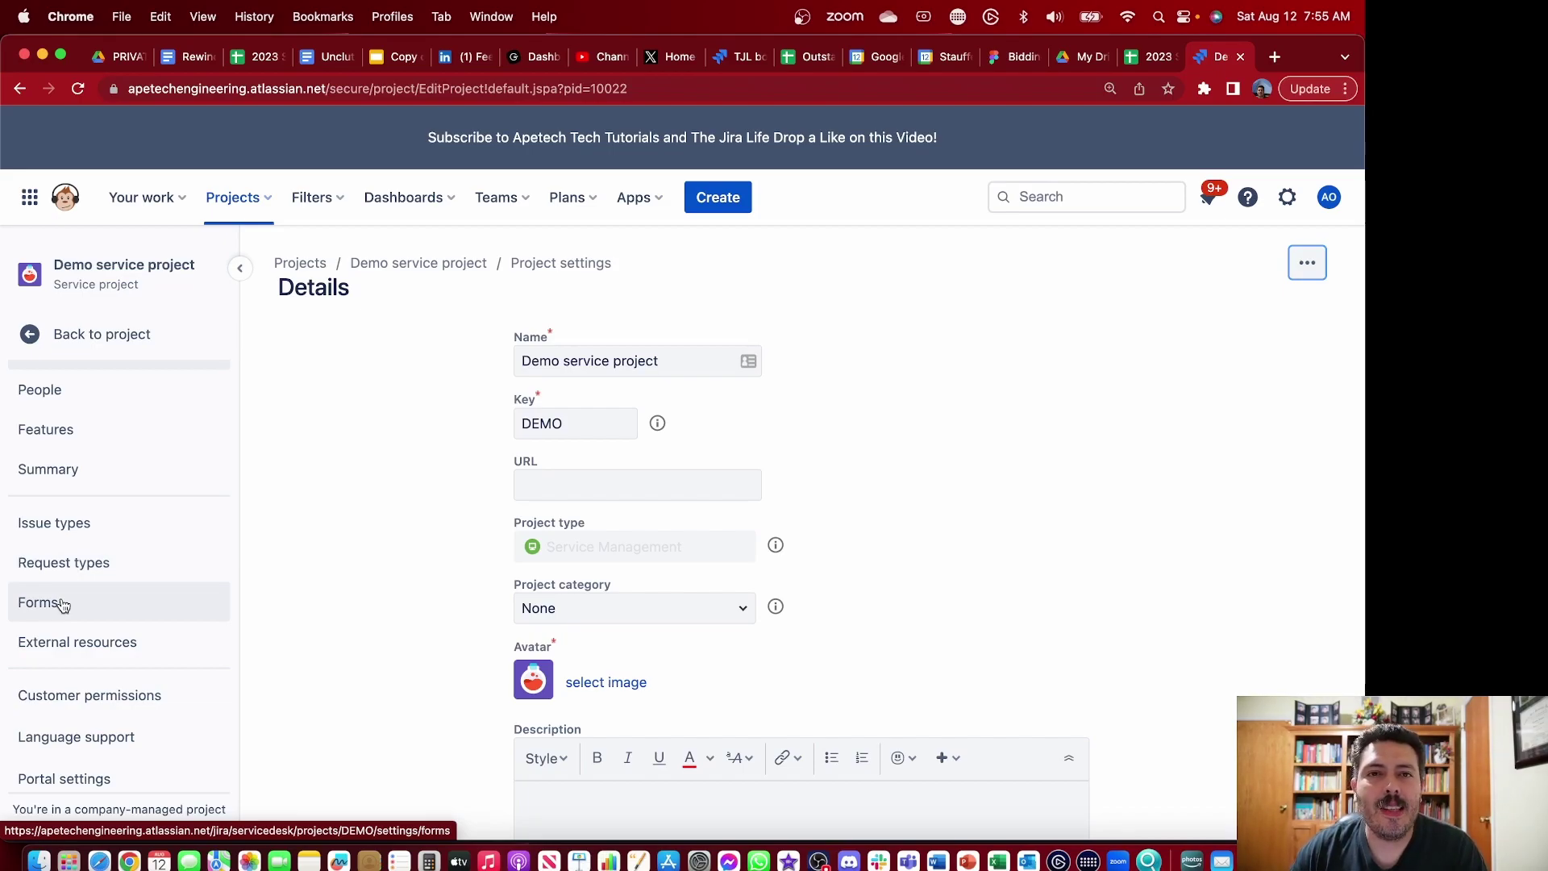
click(63, 606)
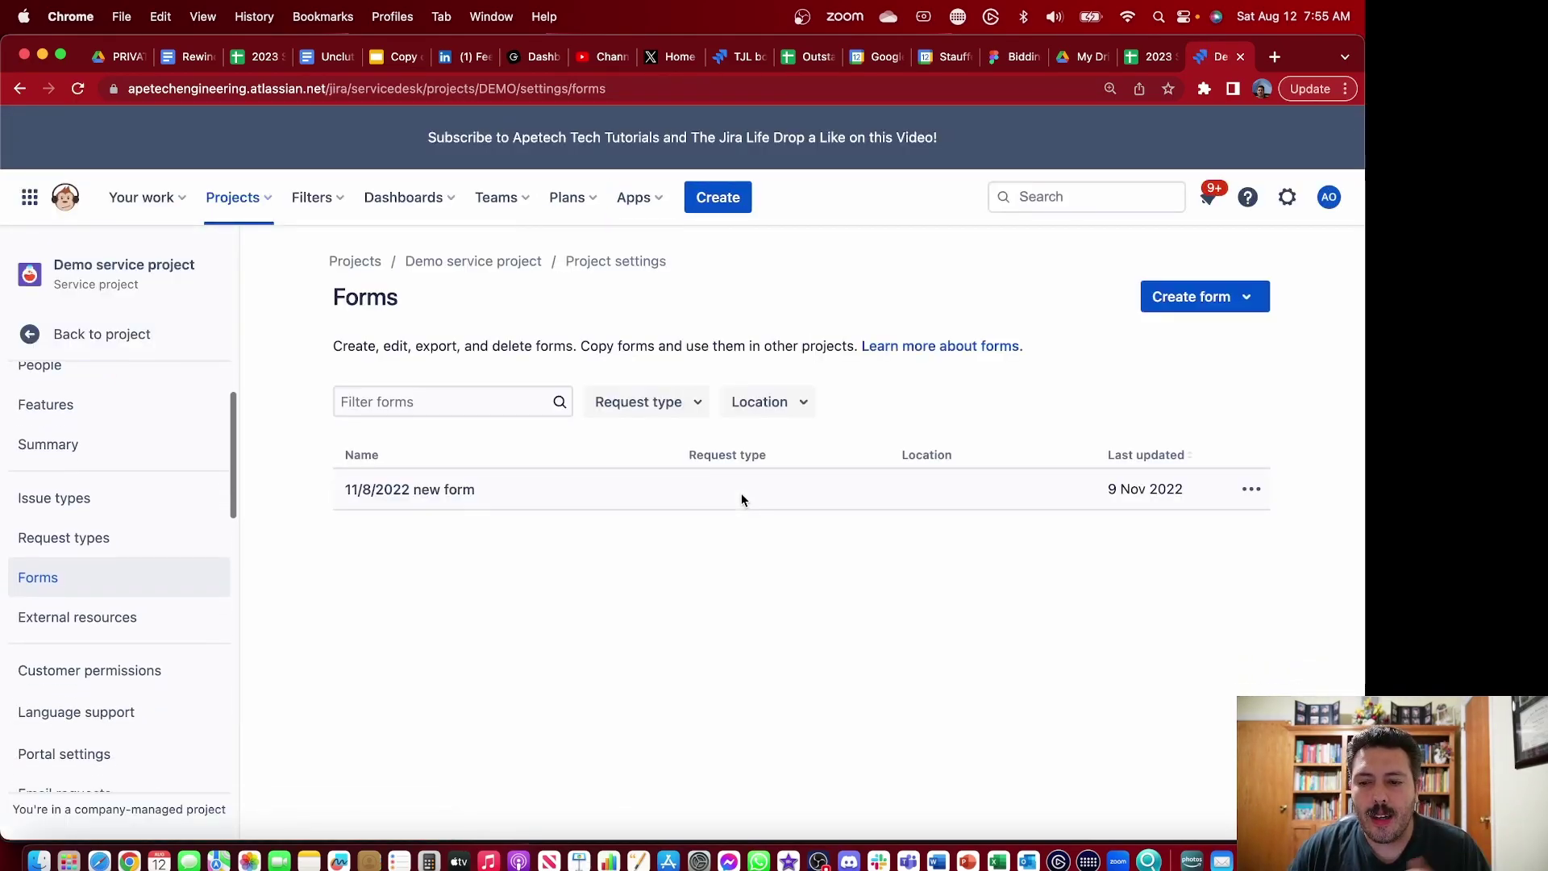
- Choose Create from template in the Create form menu
click(1181, 305)
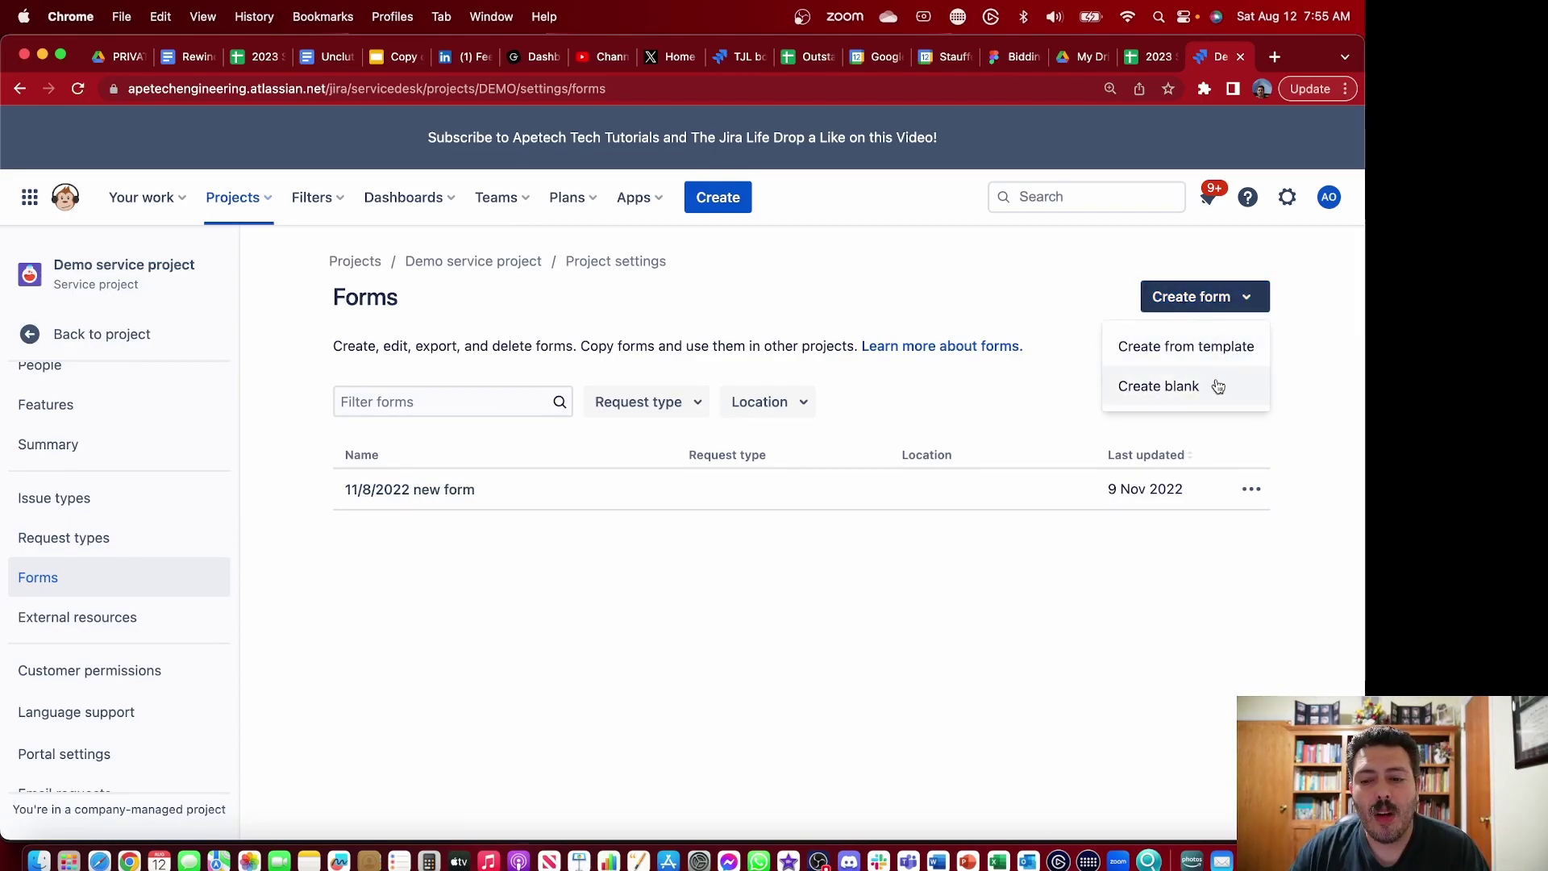
click(1203, 404)
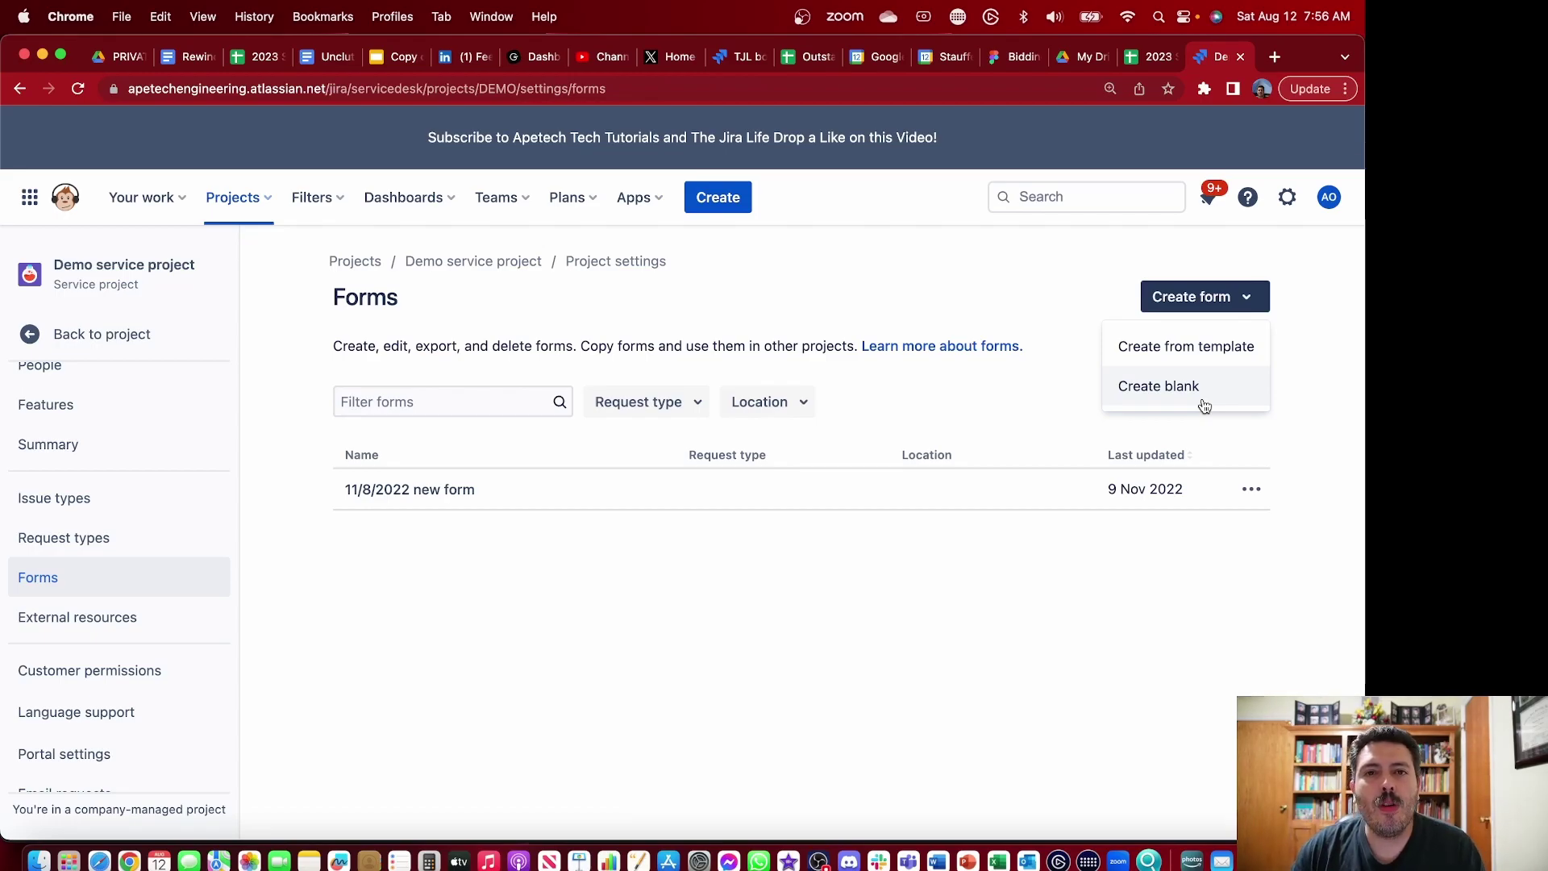
click(1199, 356)
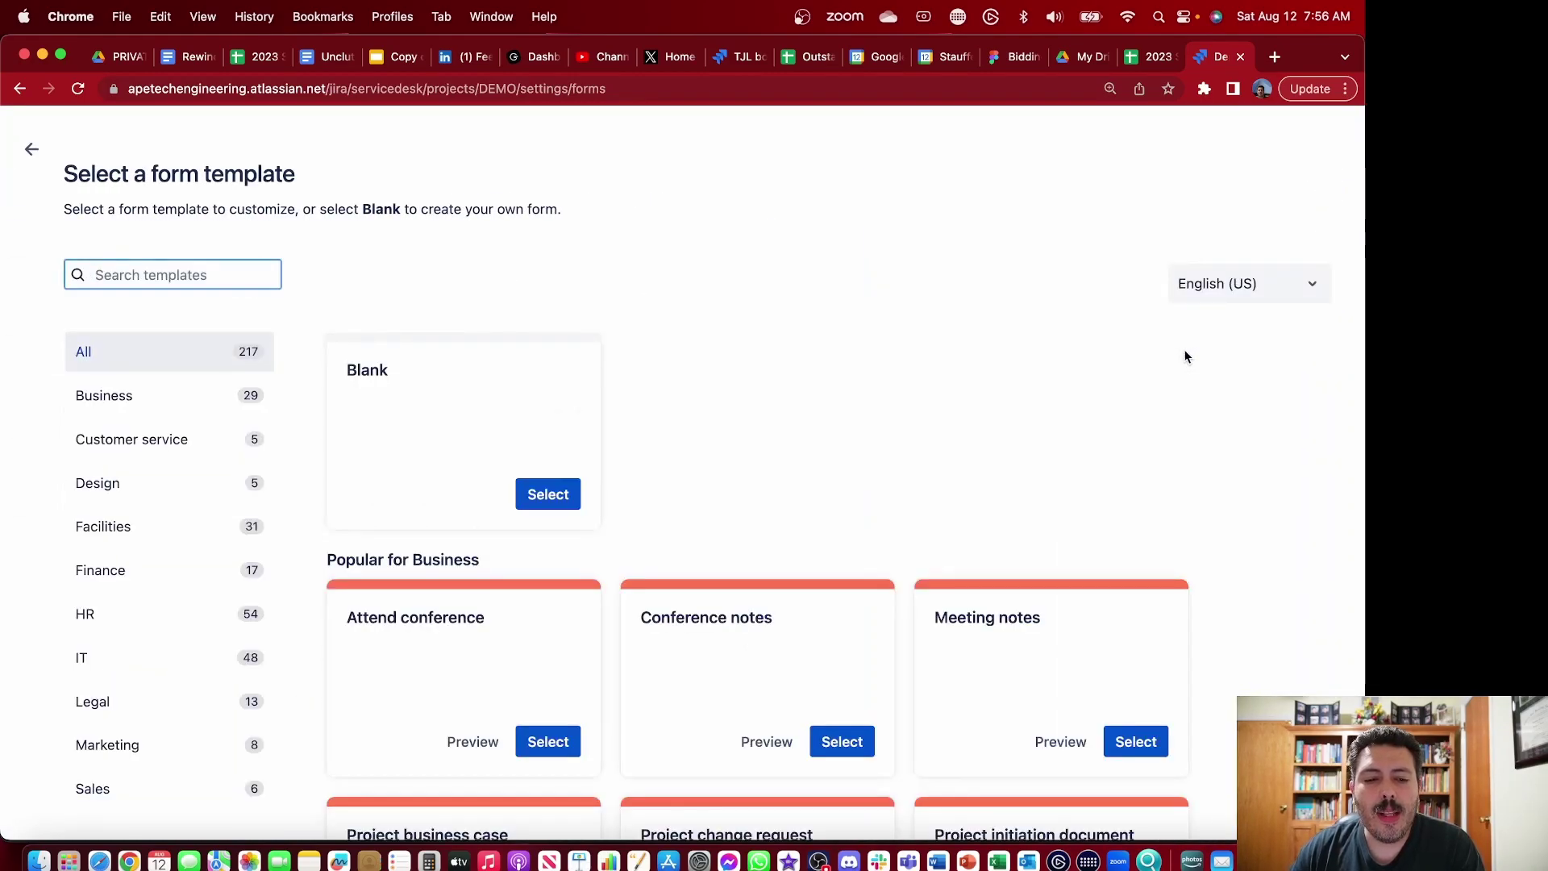
- Find Phone equipment order under Popular for Customer service and preview it
scroll(906, 421, down, 1)
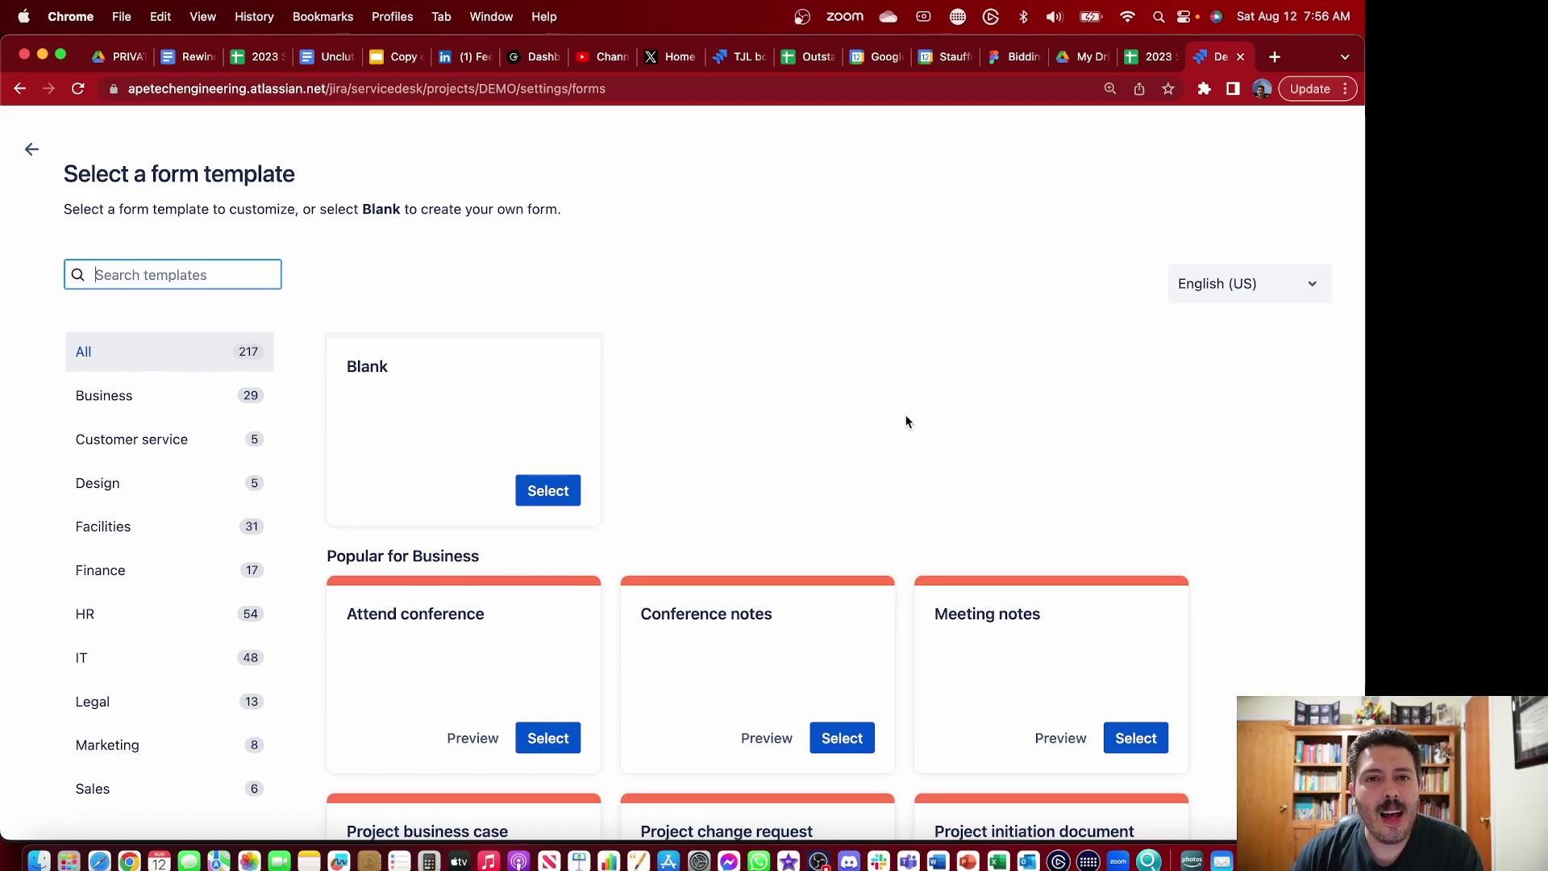
scroll(907, 421, down, 4)
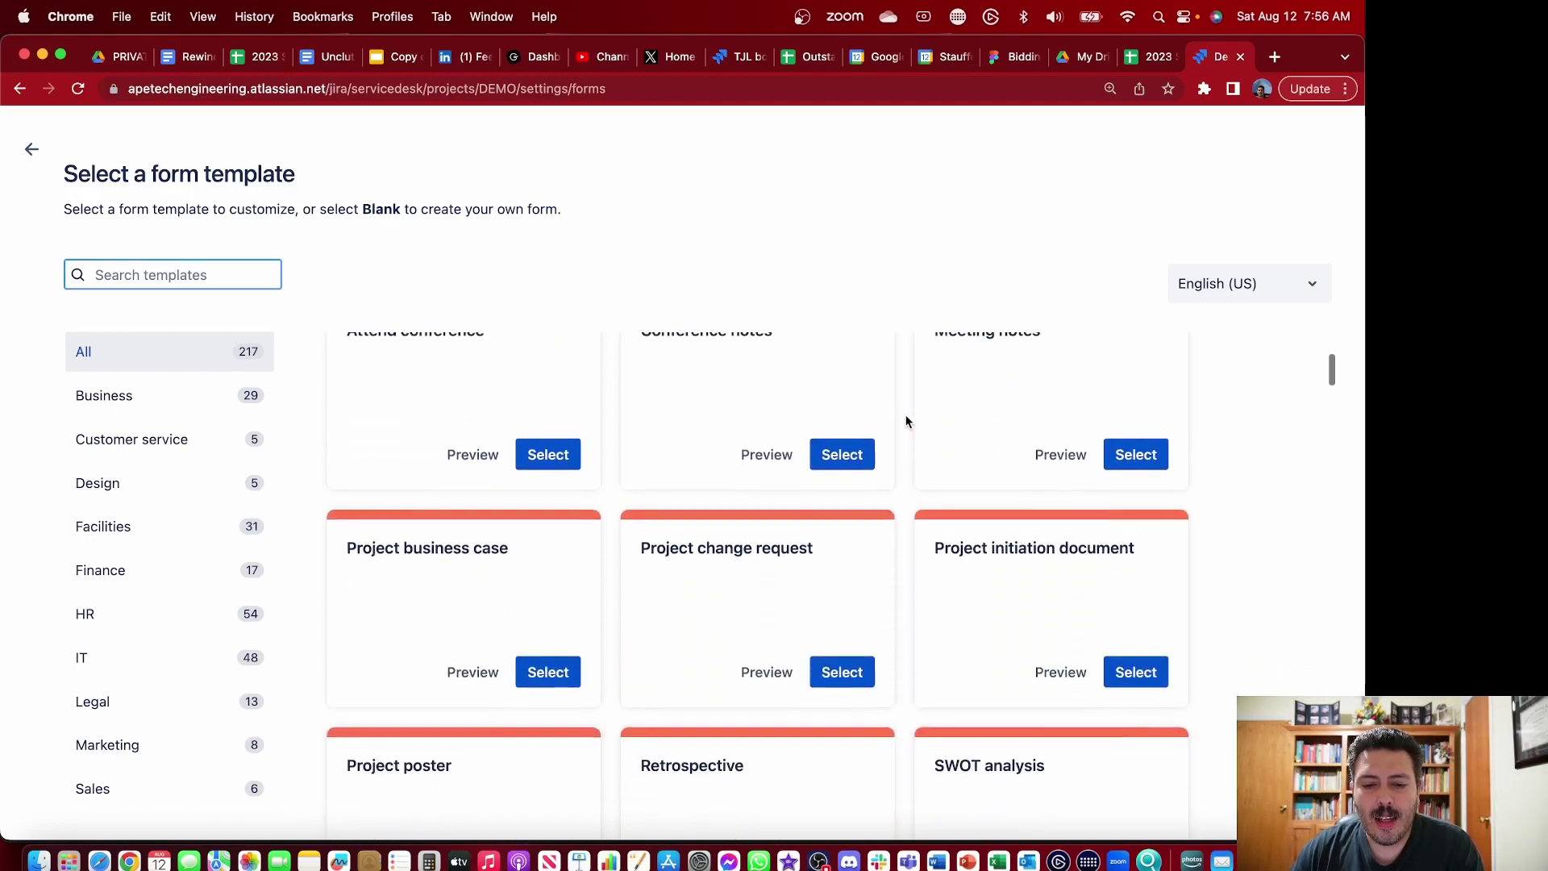
scroll(905, 418, up, 1)
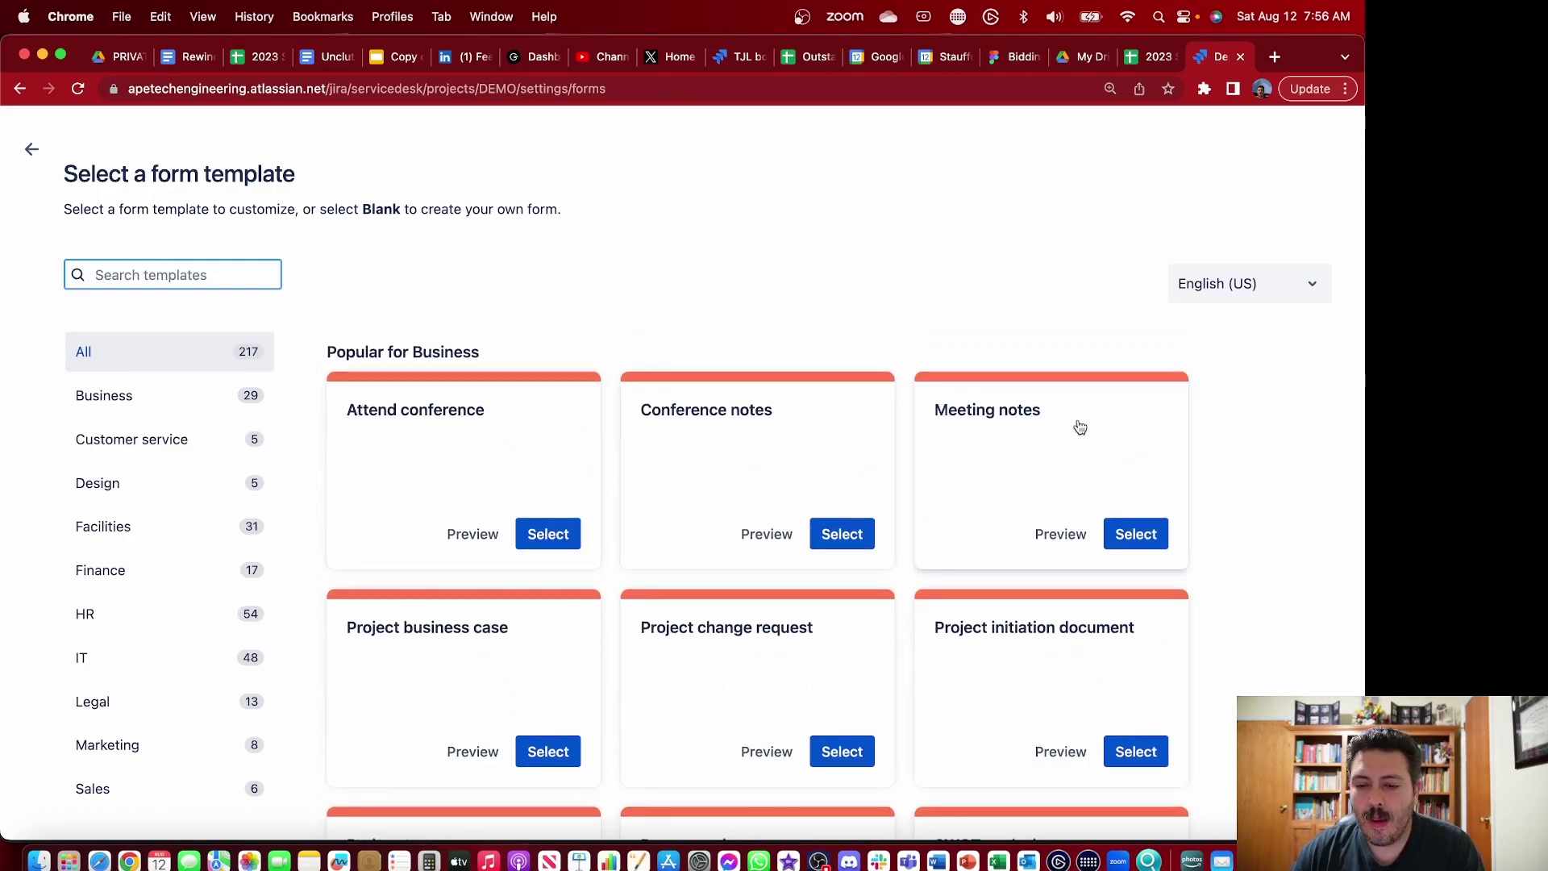
scroll(1079, 426, down, 5)
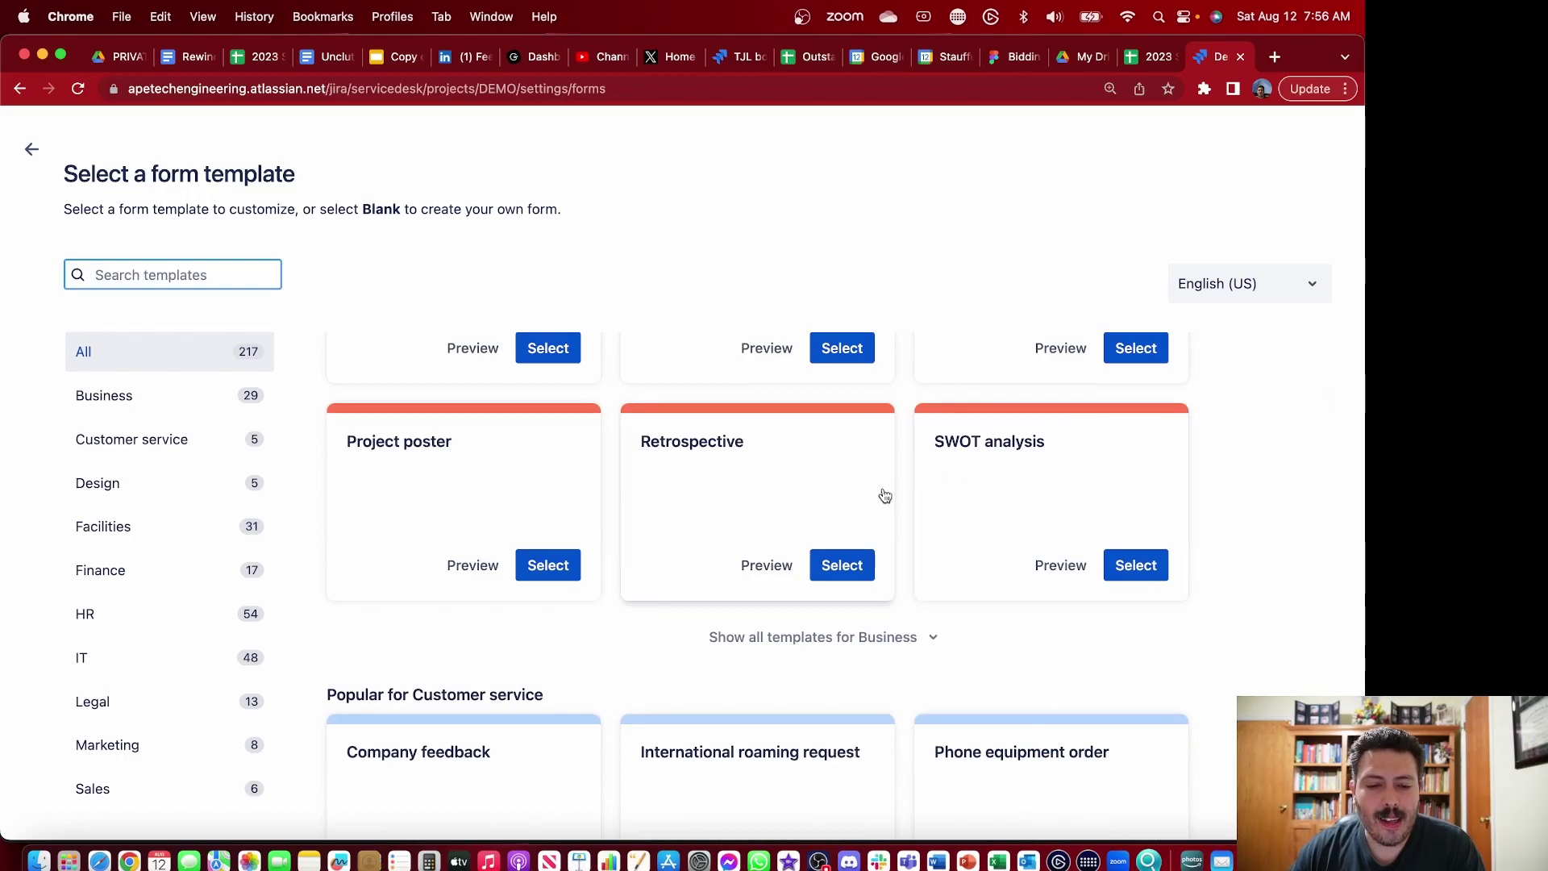
scroll(885, 495, down, 5)
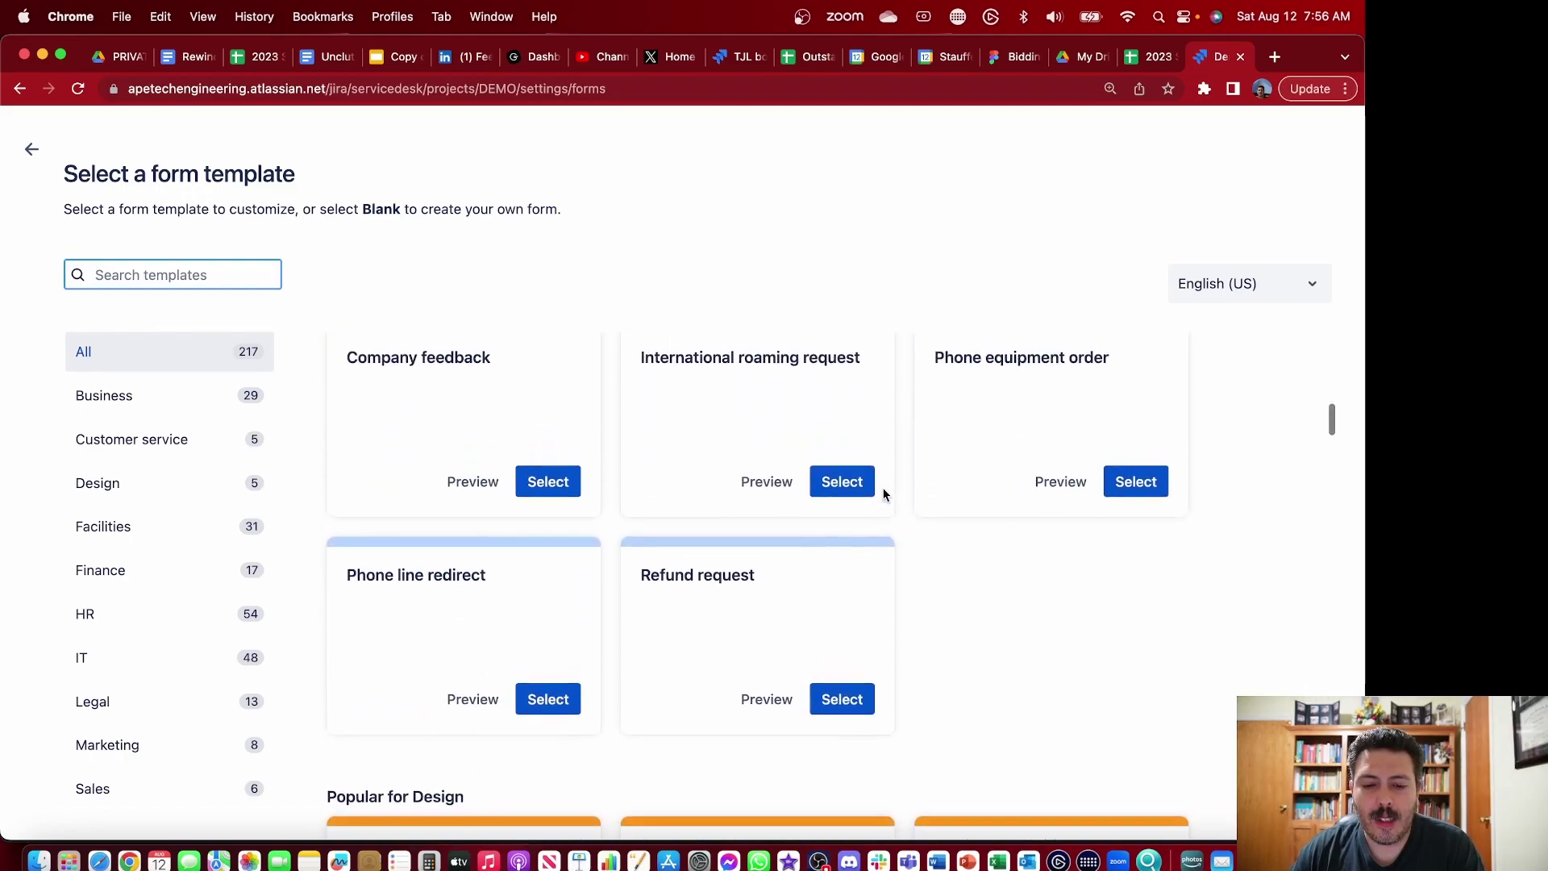
scroll(807, 569, down, 5)
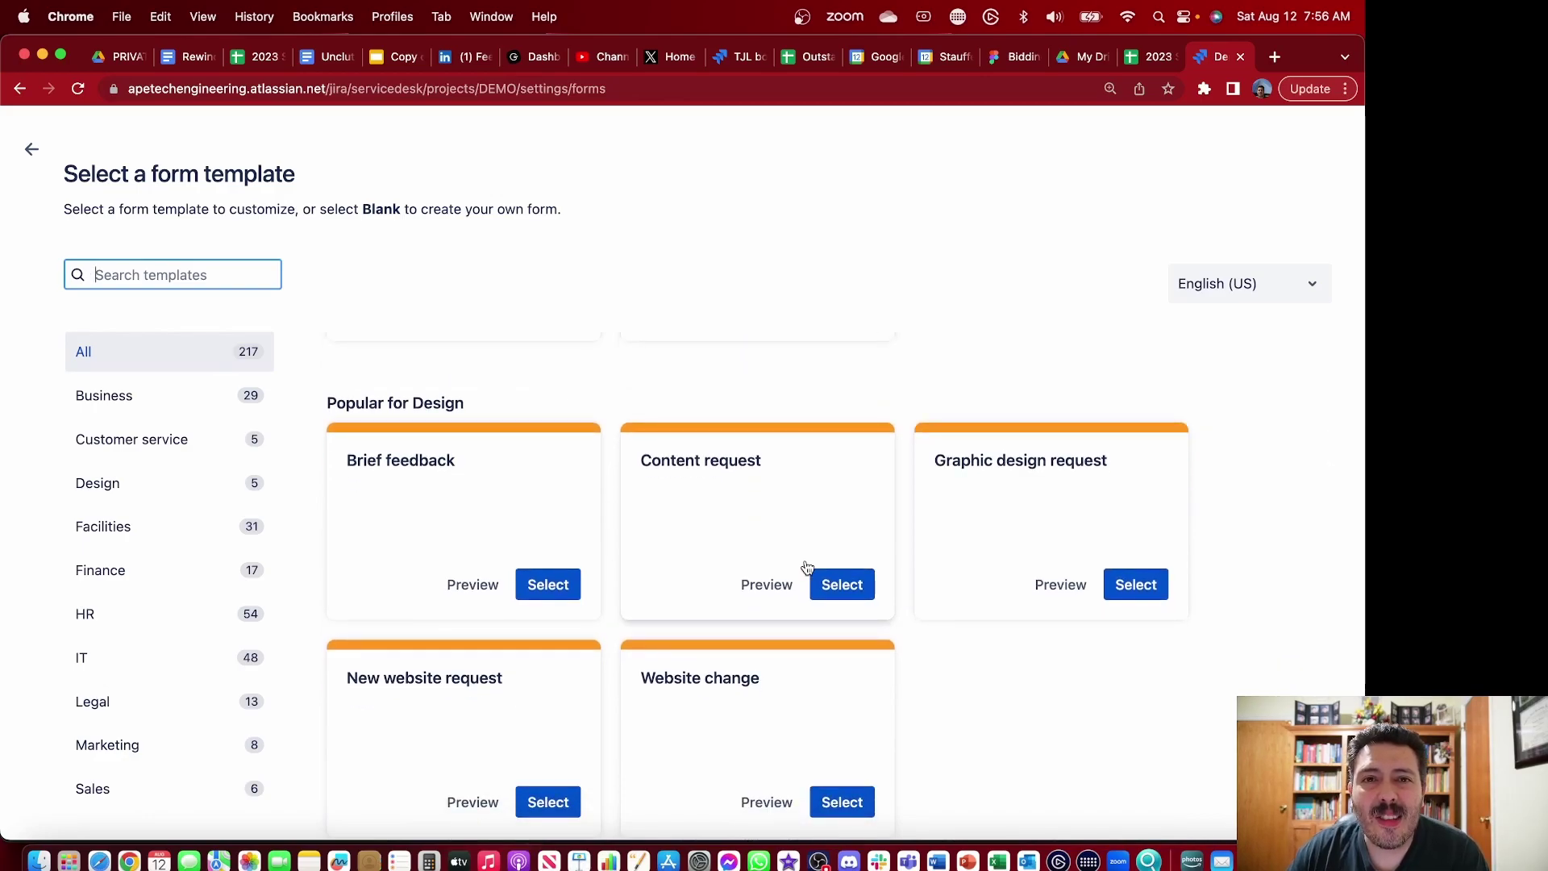
scroll(807, 569, up, 1)
scroll(807, 569, down, 1)
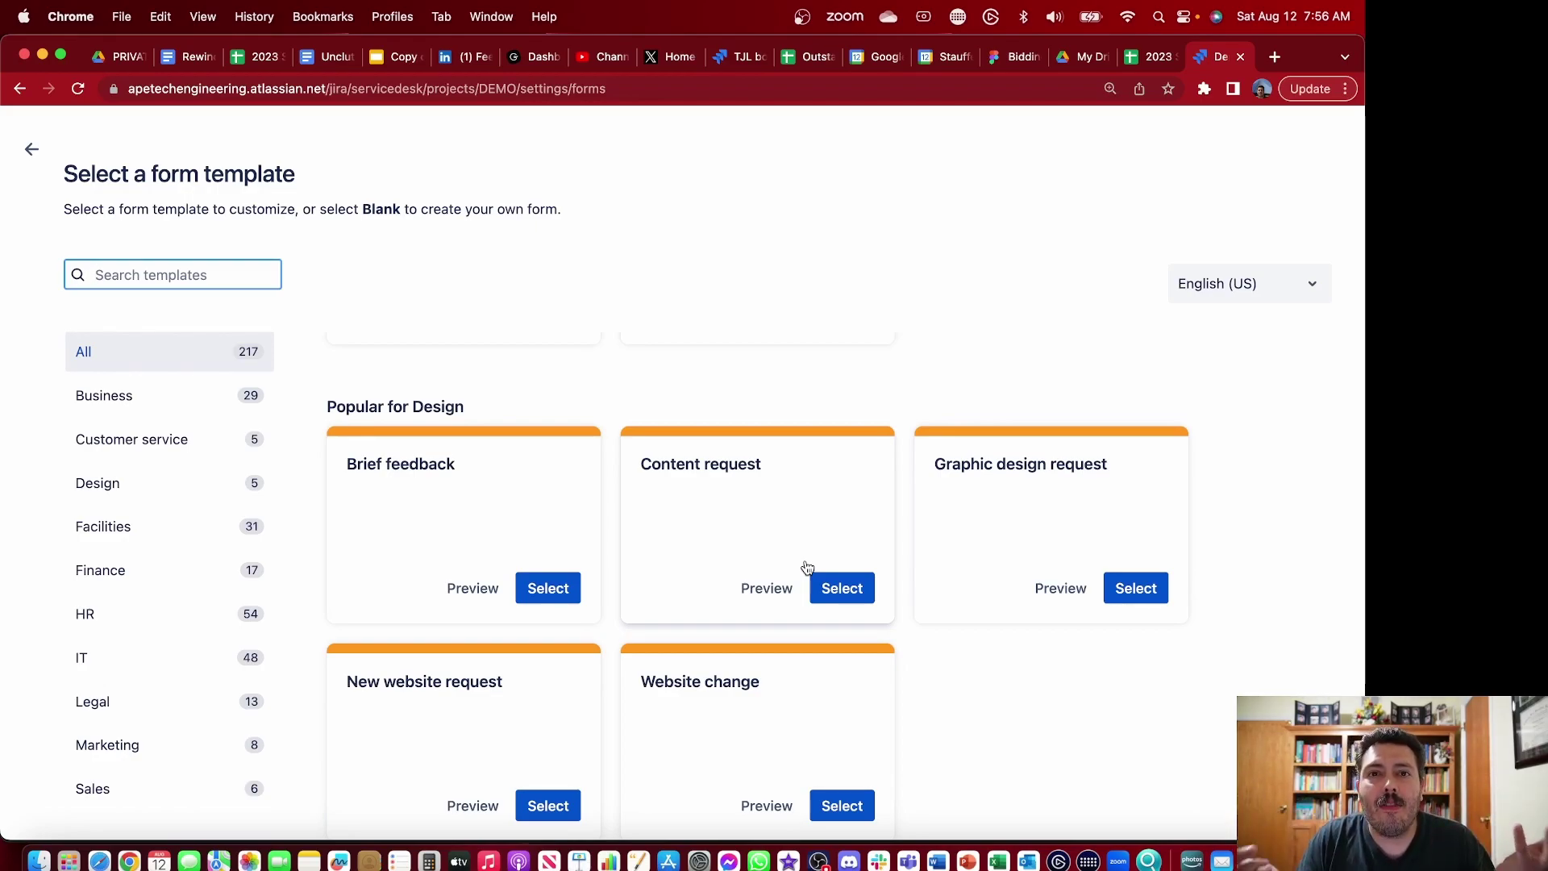
scroll(807, 568, up, 5)
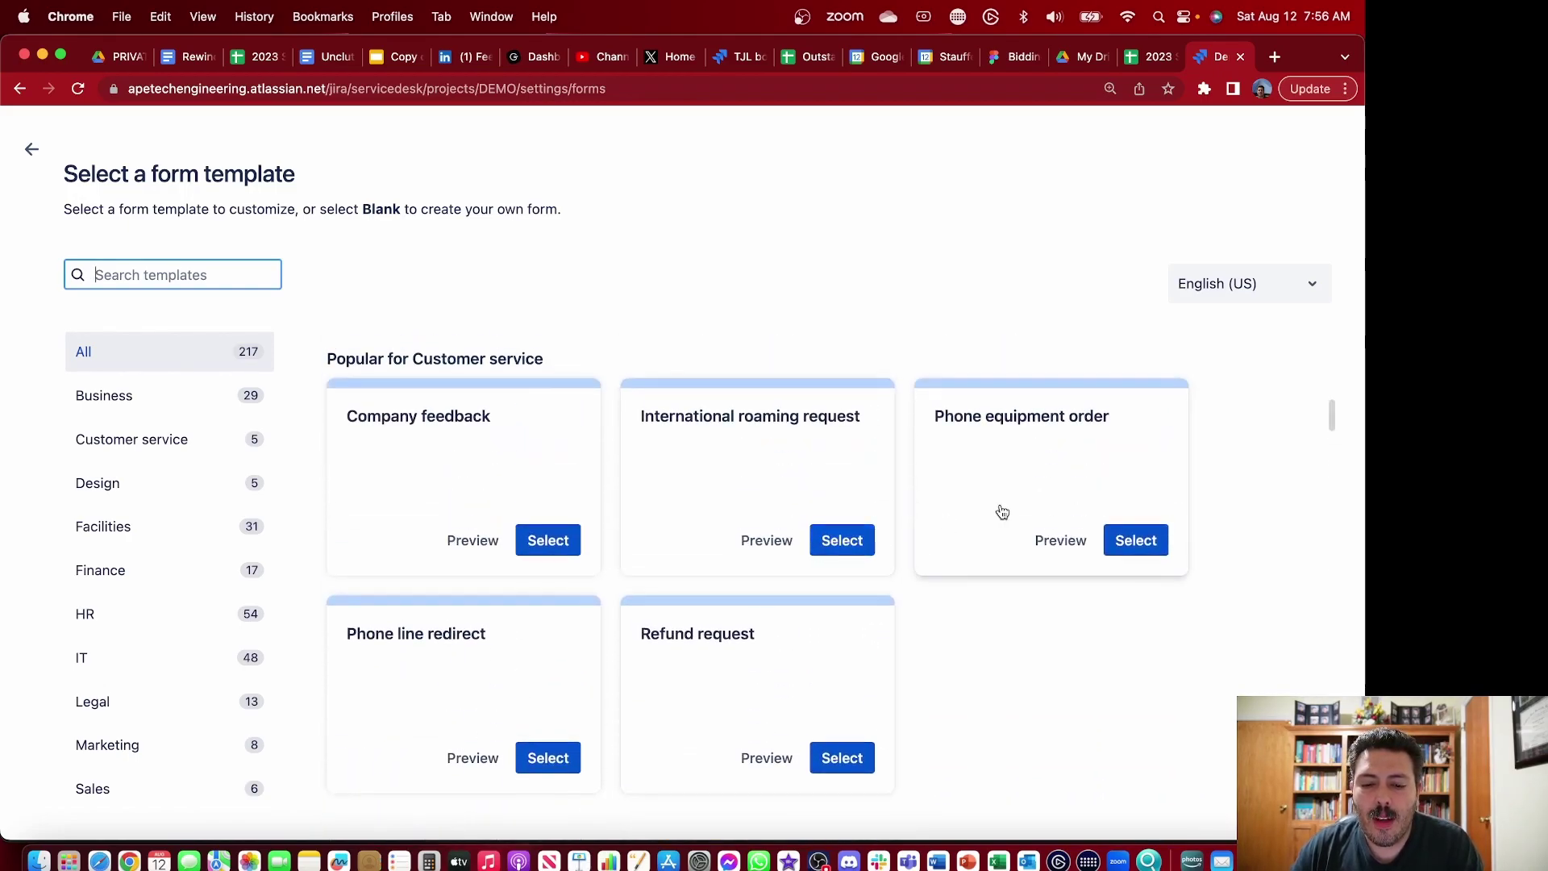
scroll(1002, 511, up, 3)
scroll(1002, 511, up, 1)
scroll(1000, 511, down, 5)
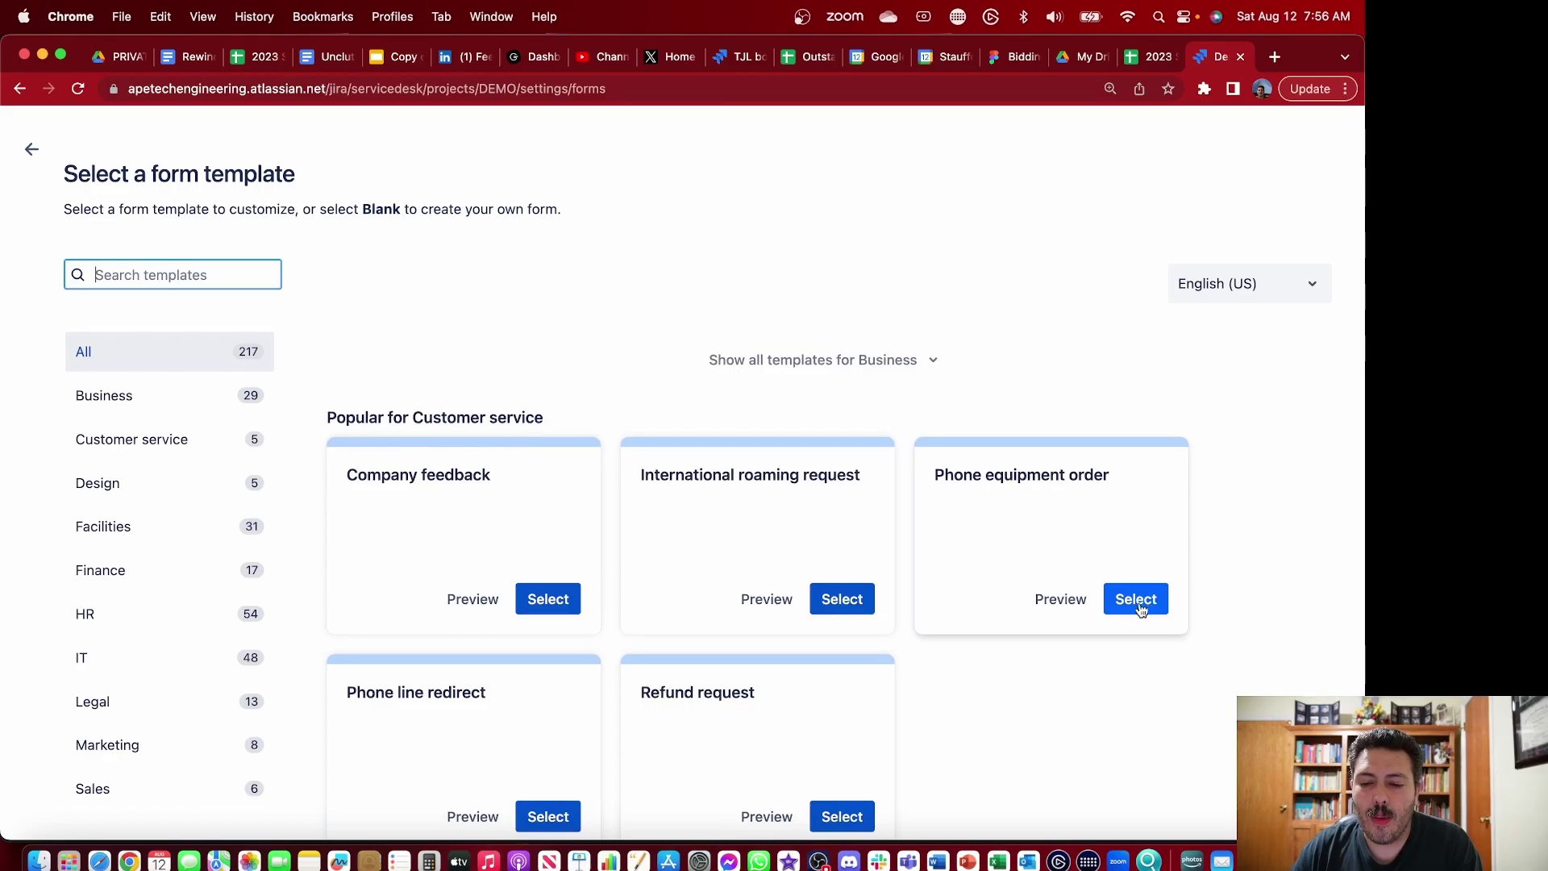
click(1074, 607)
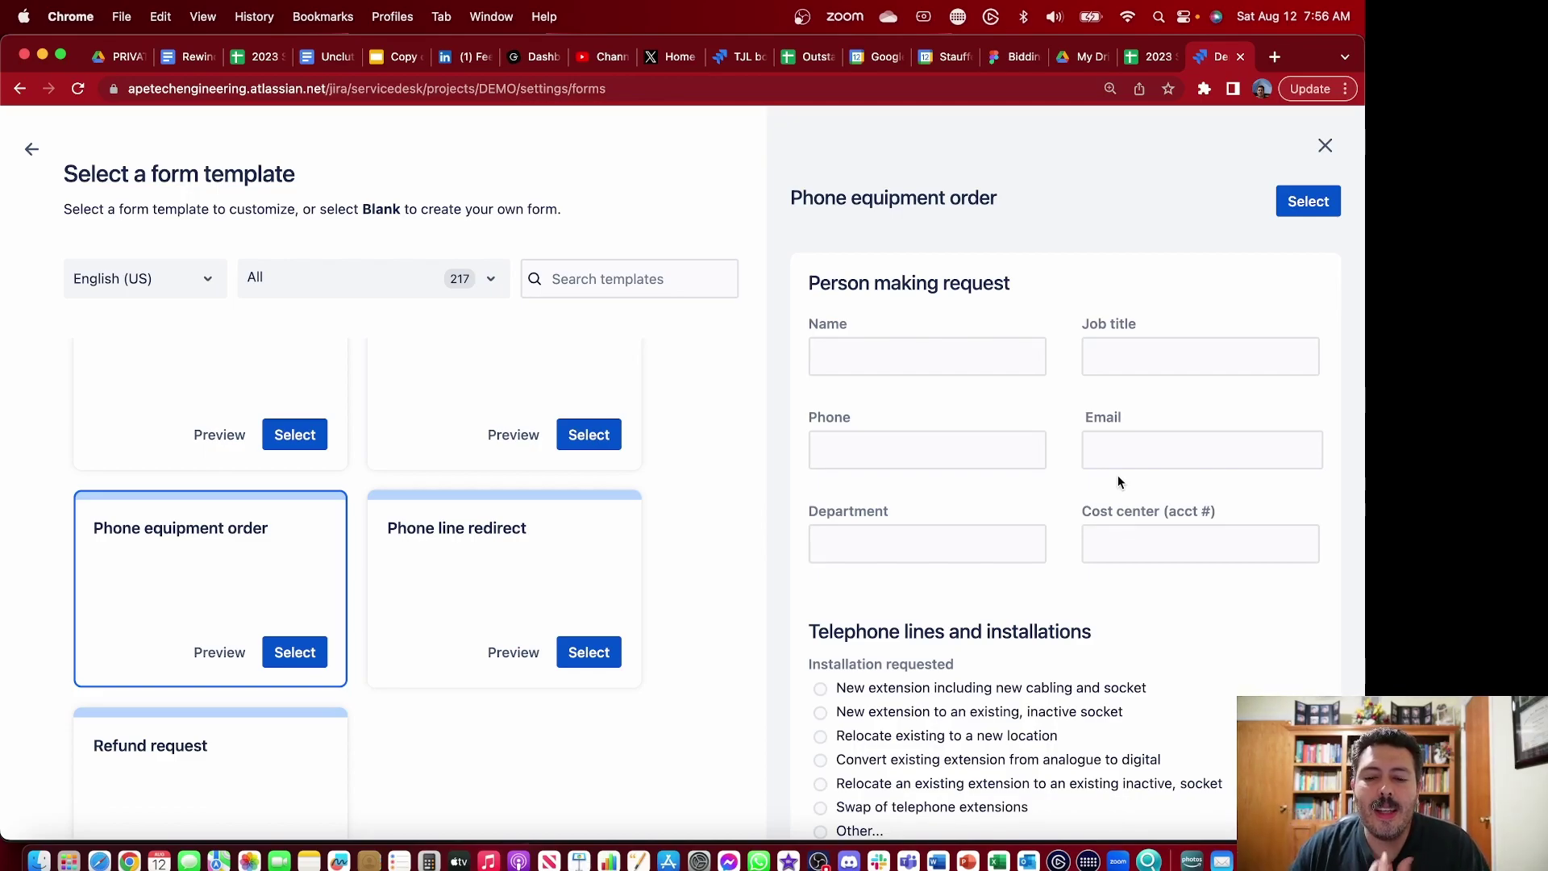
- Review the Phone equipment order preview's sections and select it as the new form's template
scroll(1117, 482, down, 1)
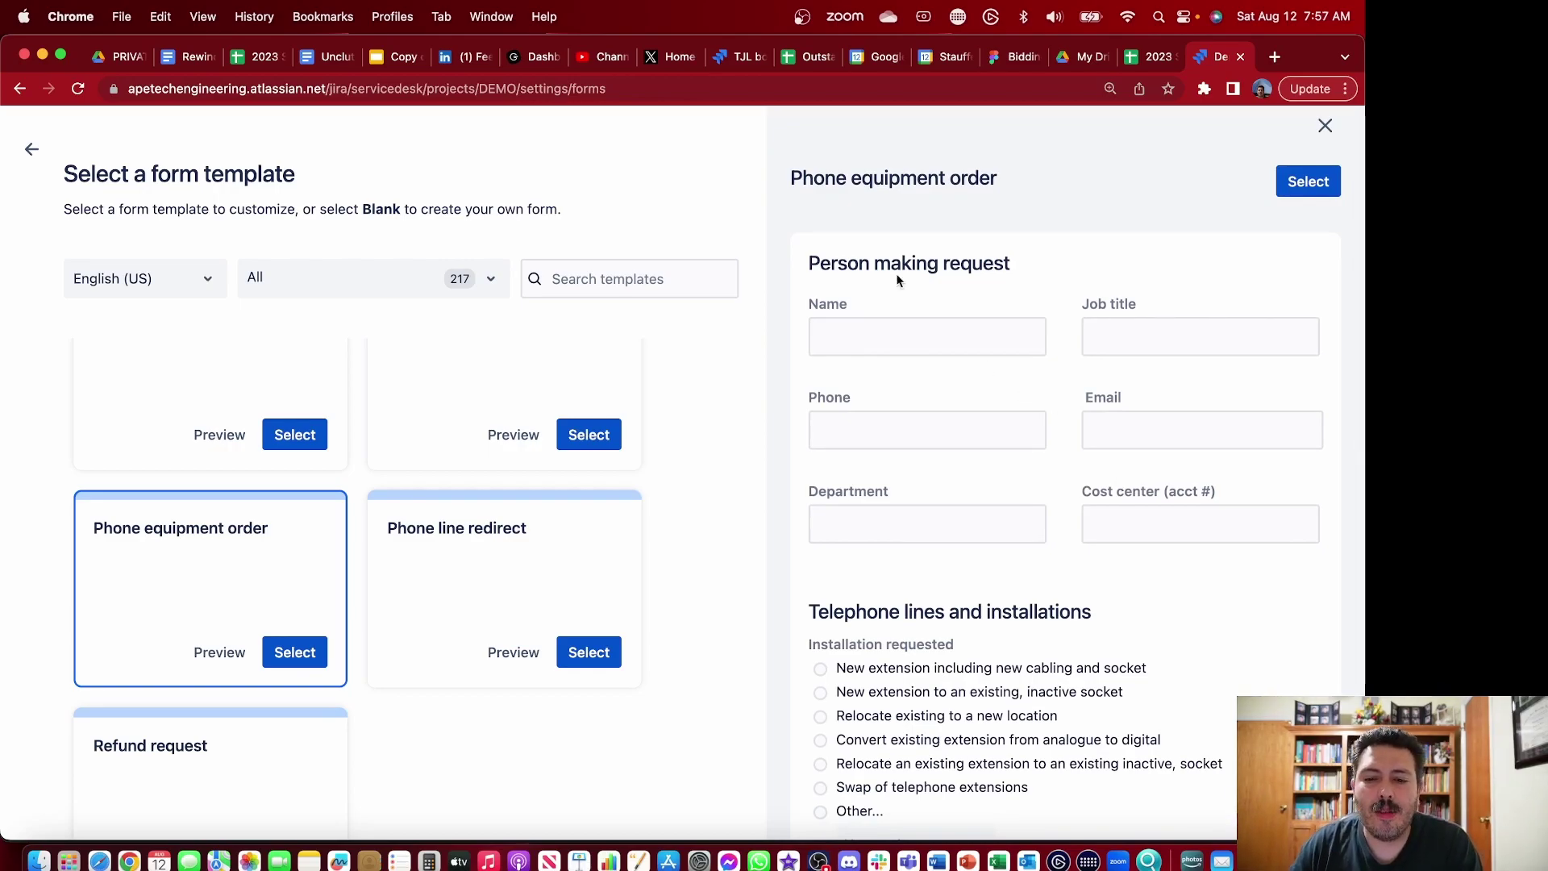
drag(800, 178, 960, 179)
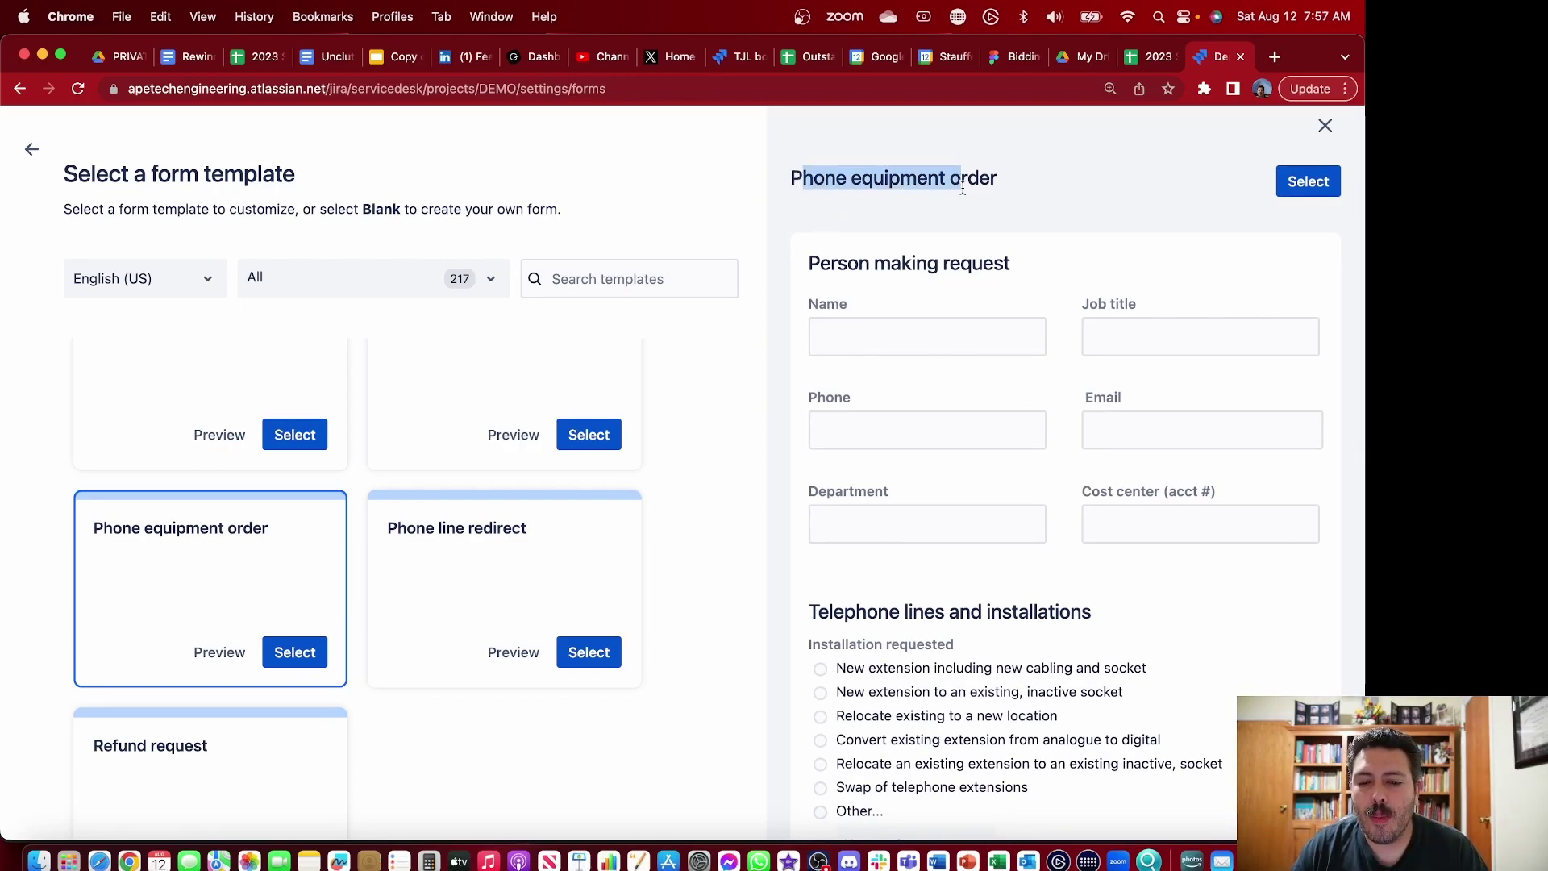
scroll(922, 338, down, 3)
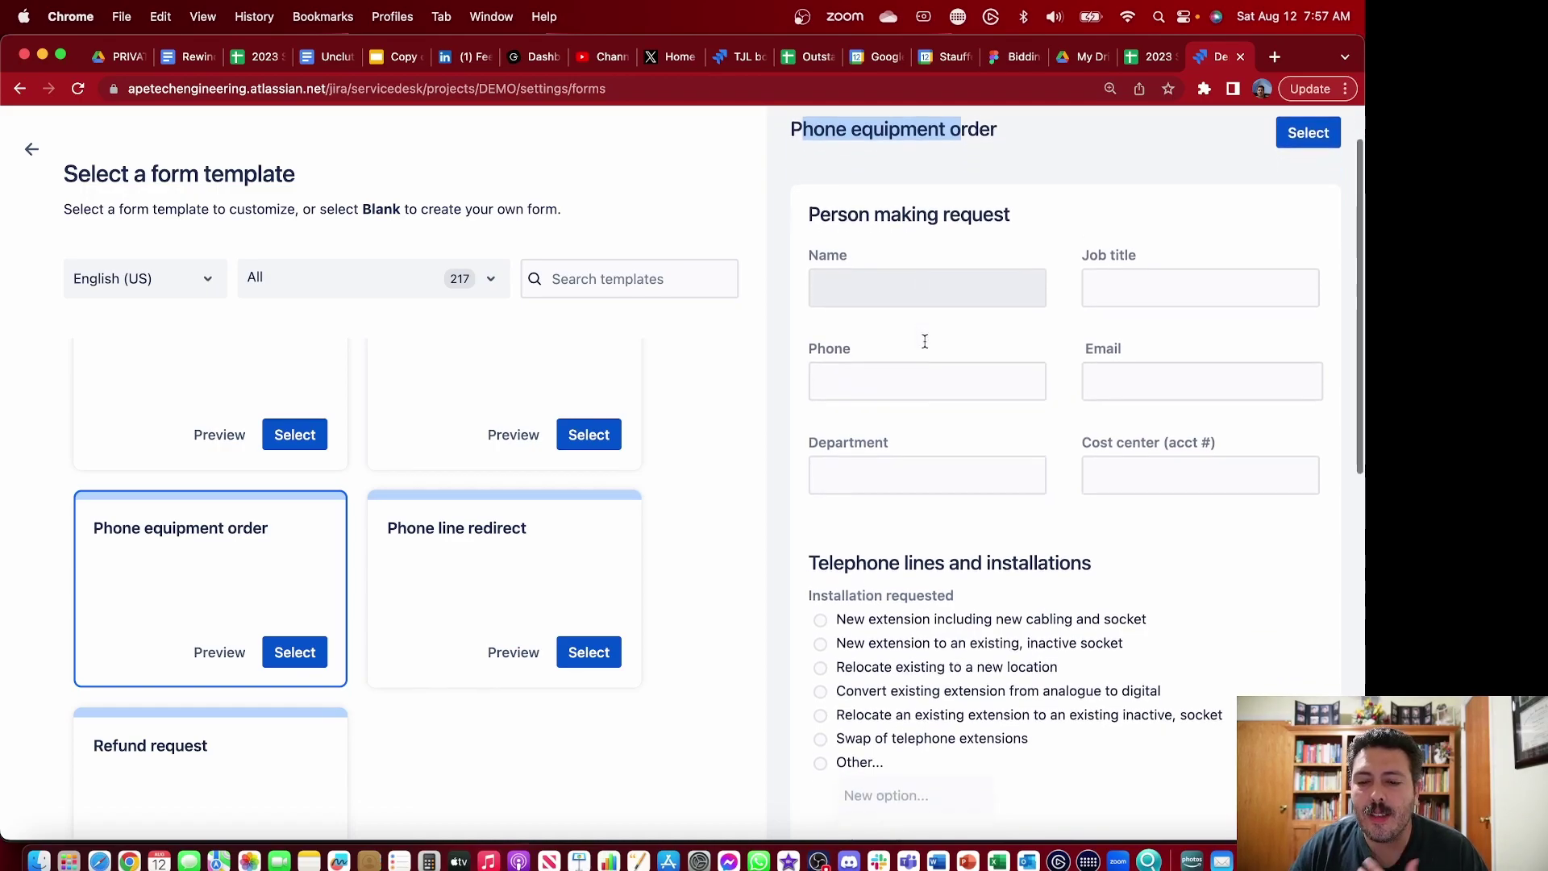
scroll(1106, 366, down, 5)
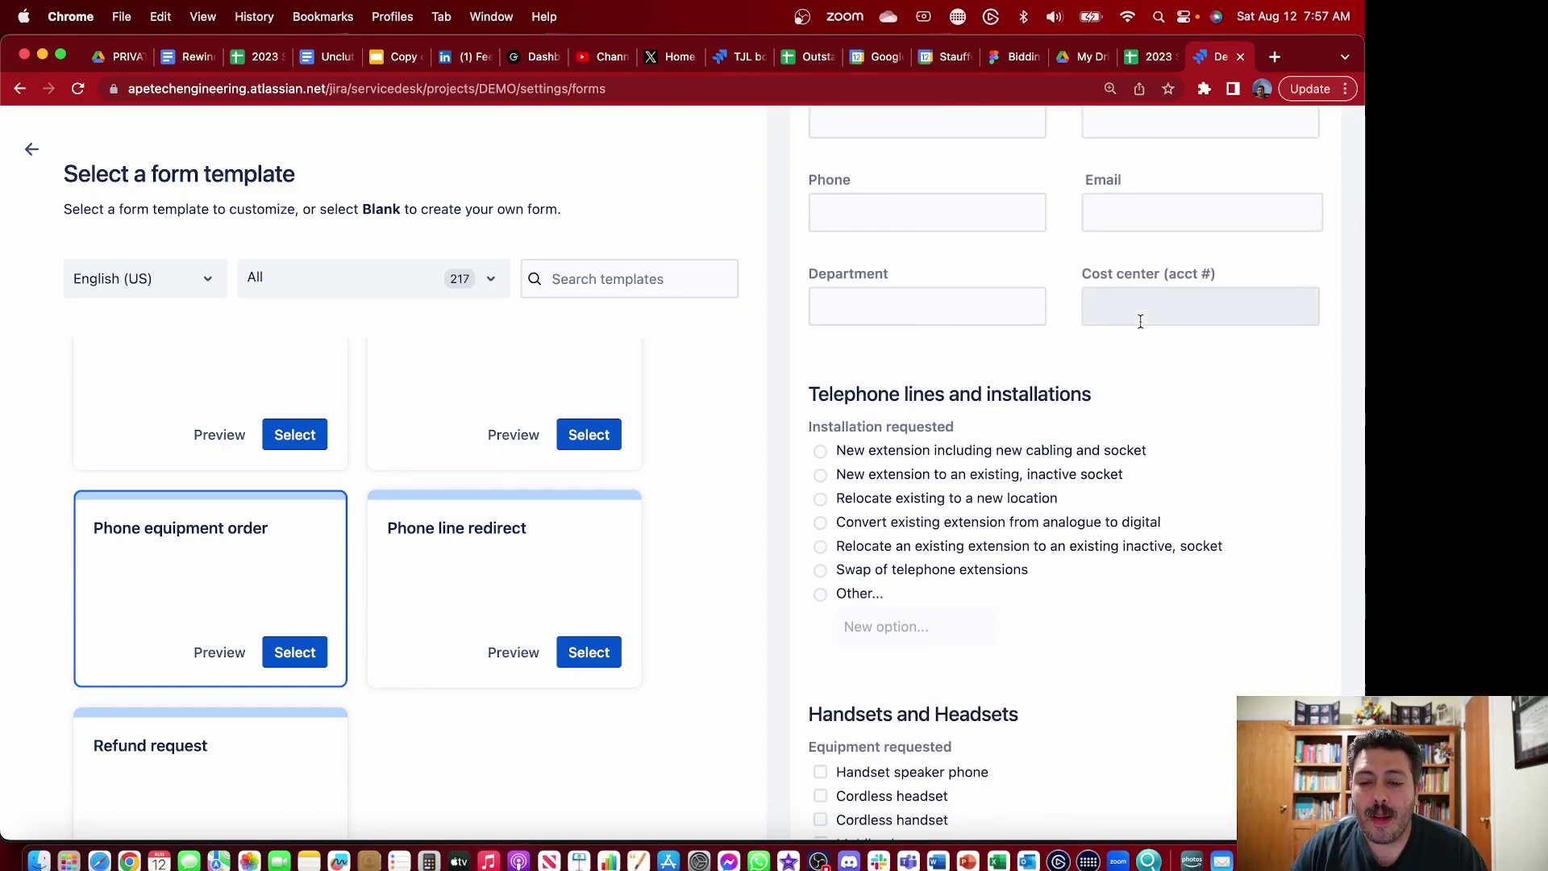
scroll(1069, 448, down, 5)
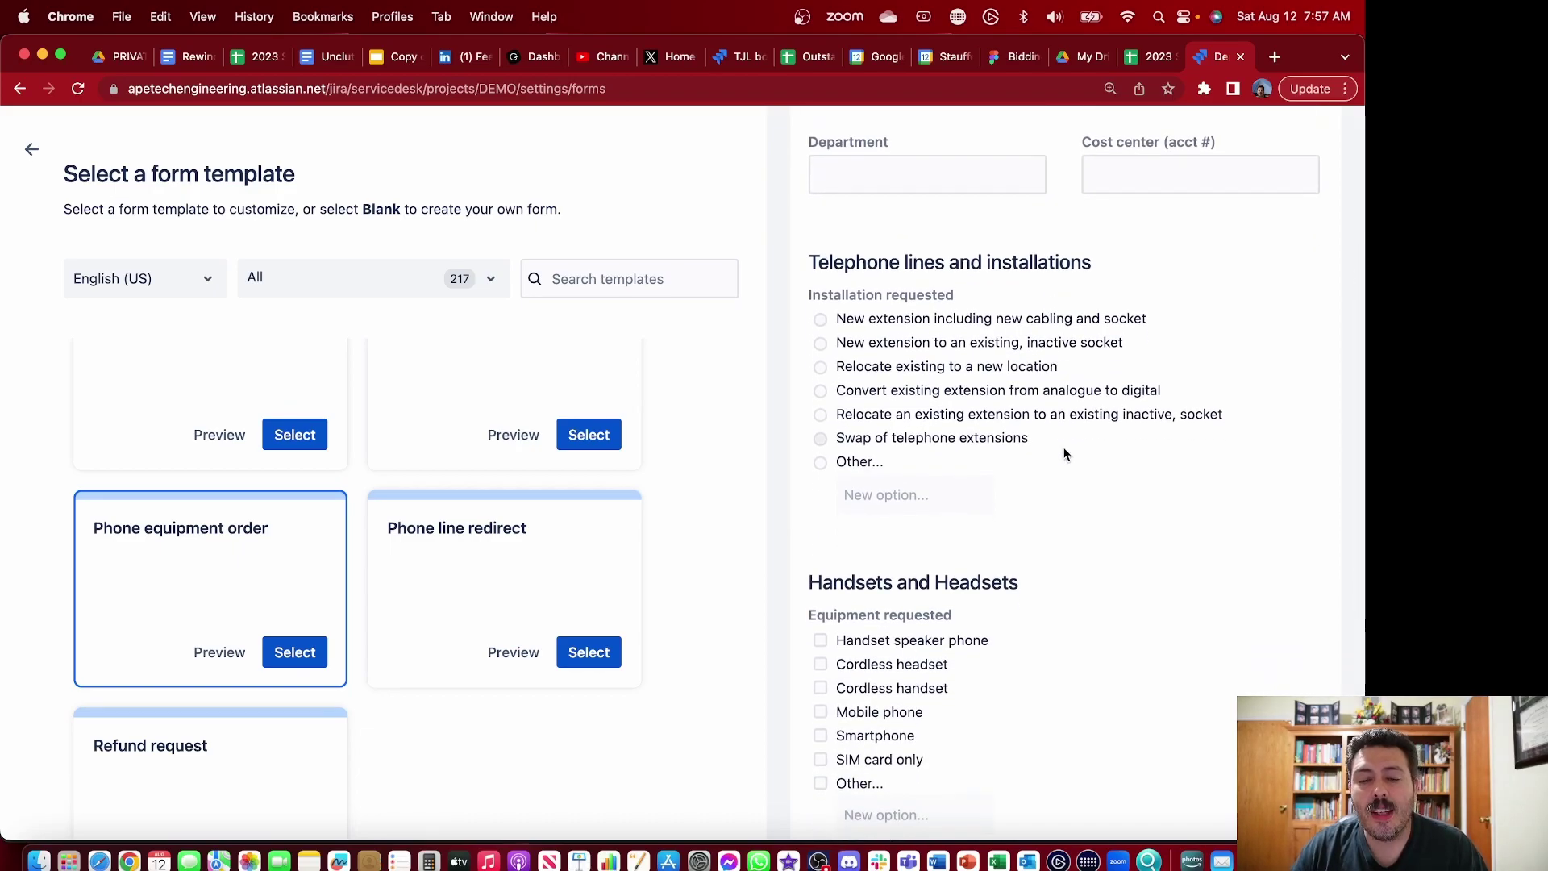
scroll(1064, 454, down, 3)
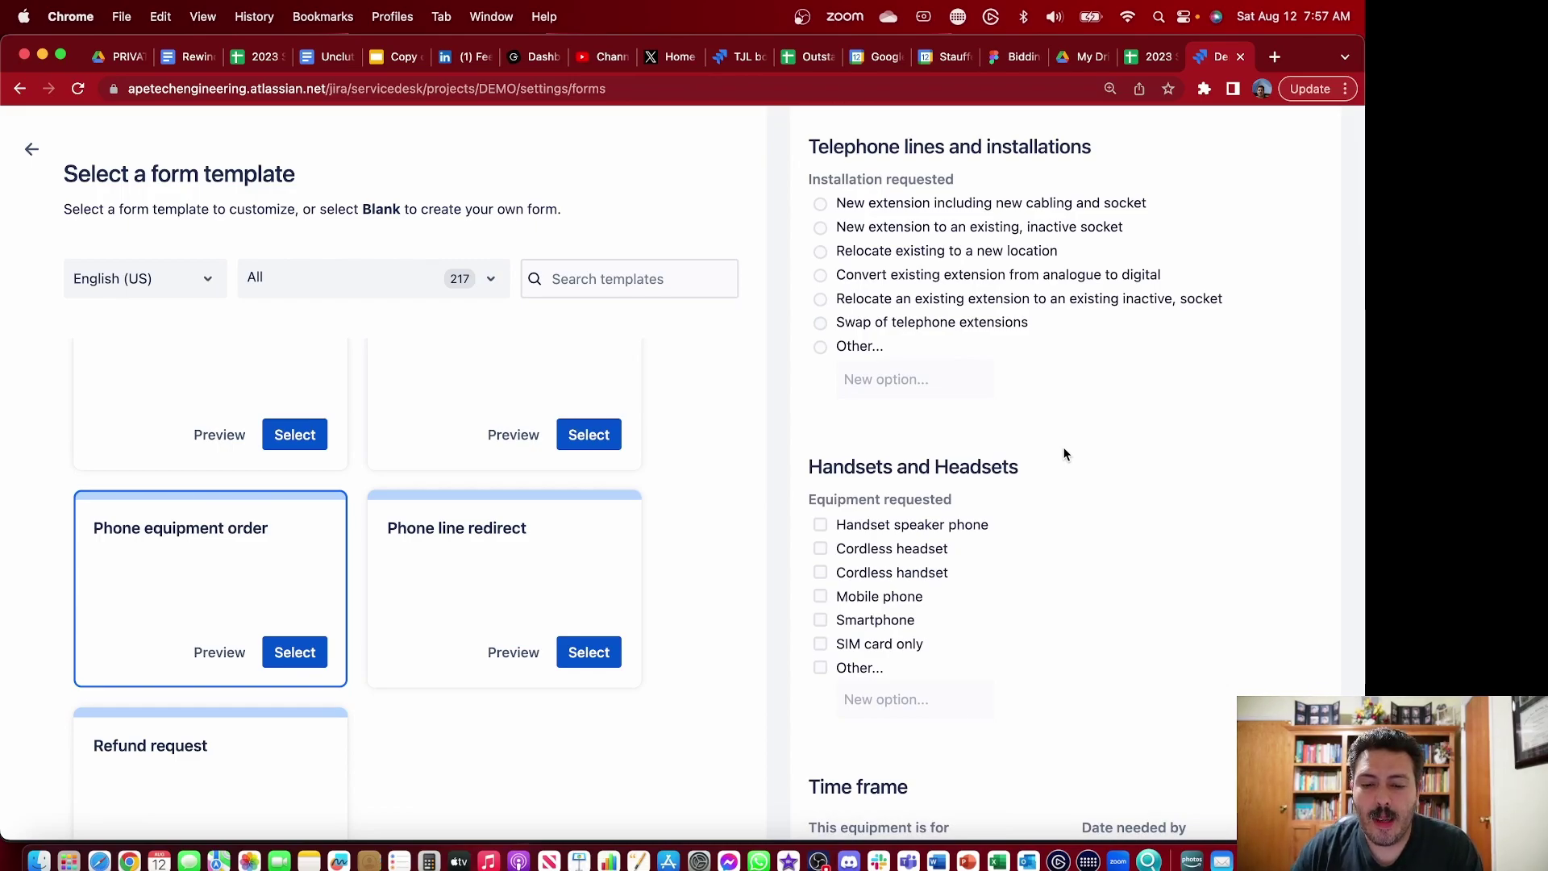
scroll(1064, 454, down, 9)
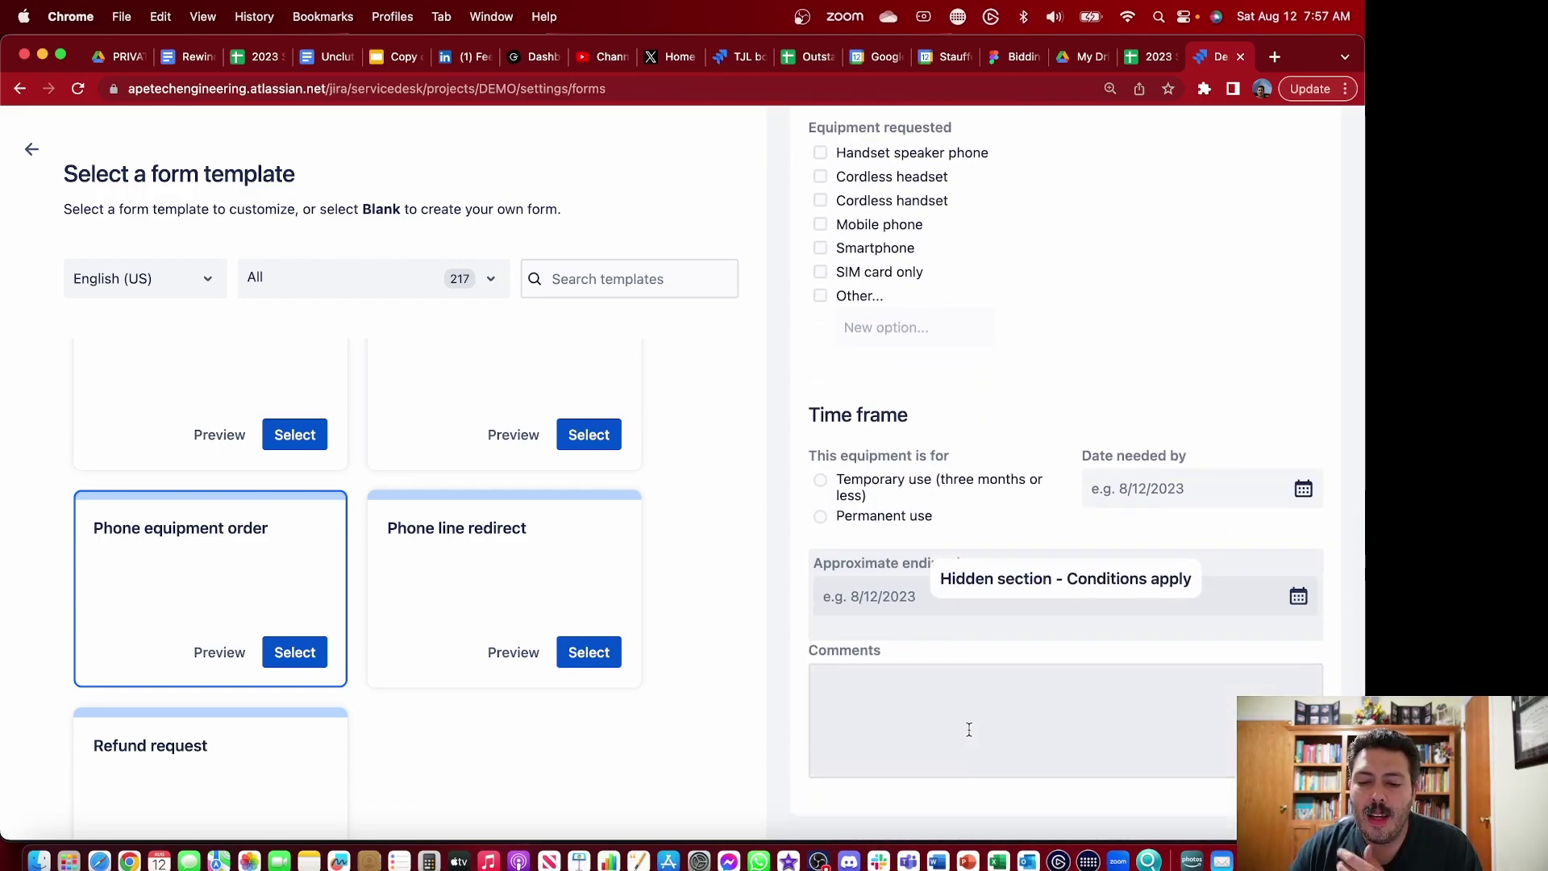
scroll(961, 724, up, 20)
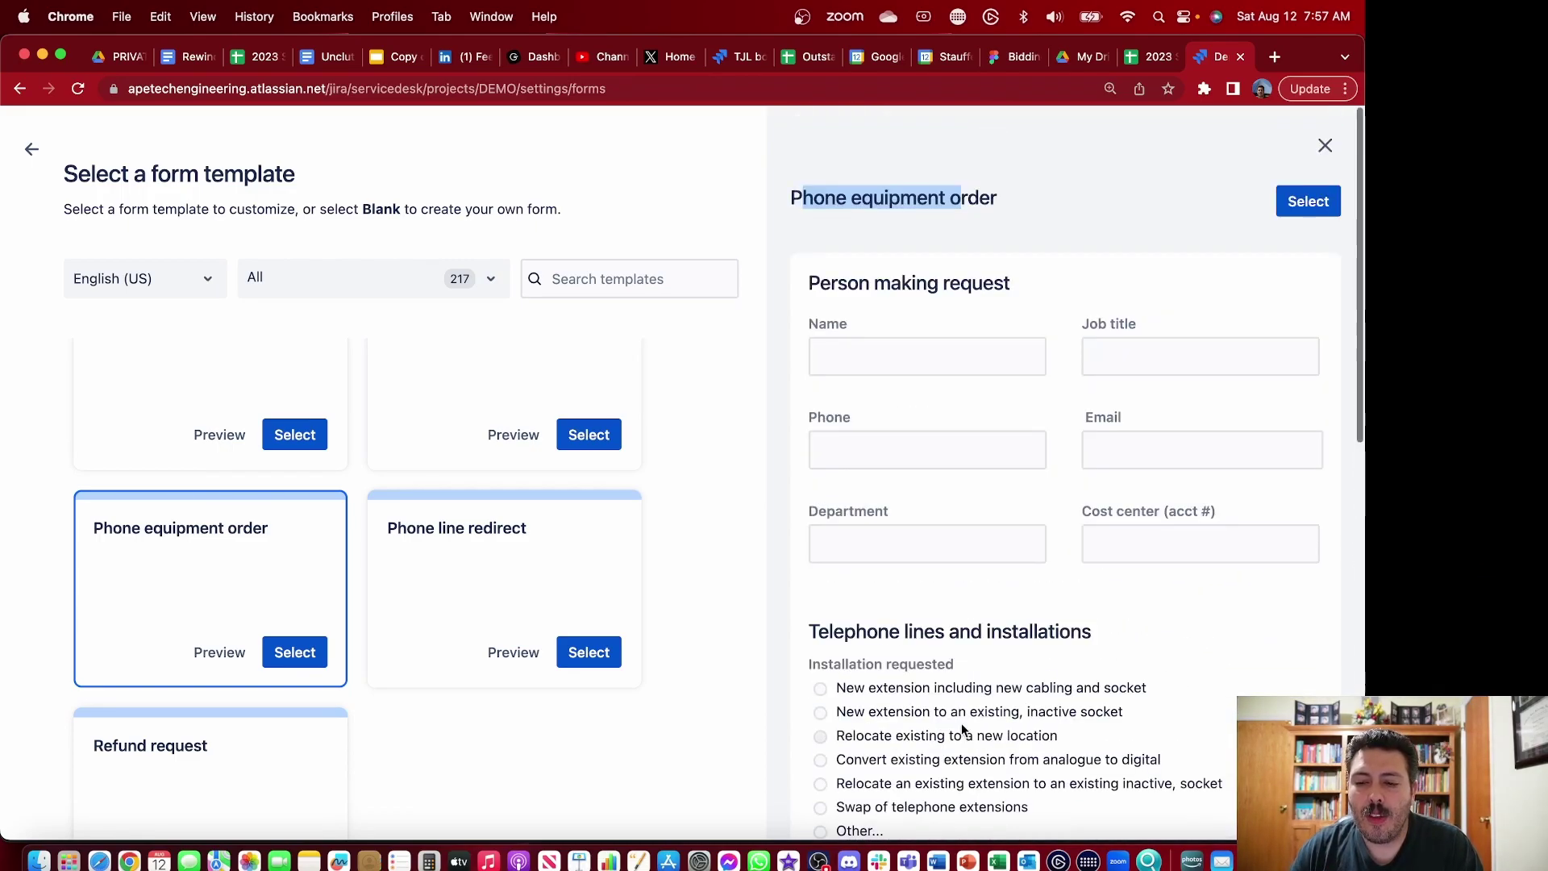
click(1318, 204)
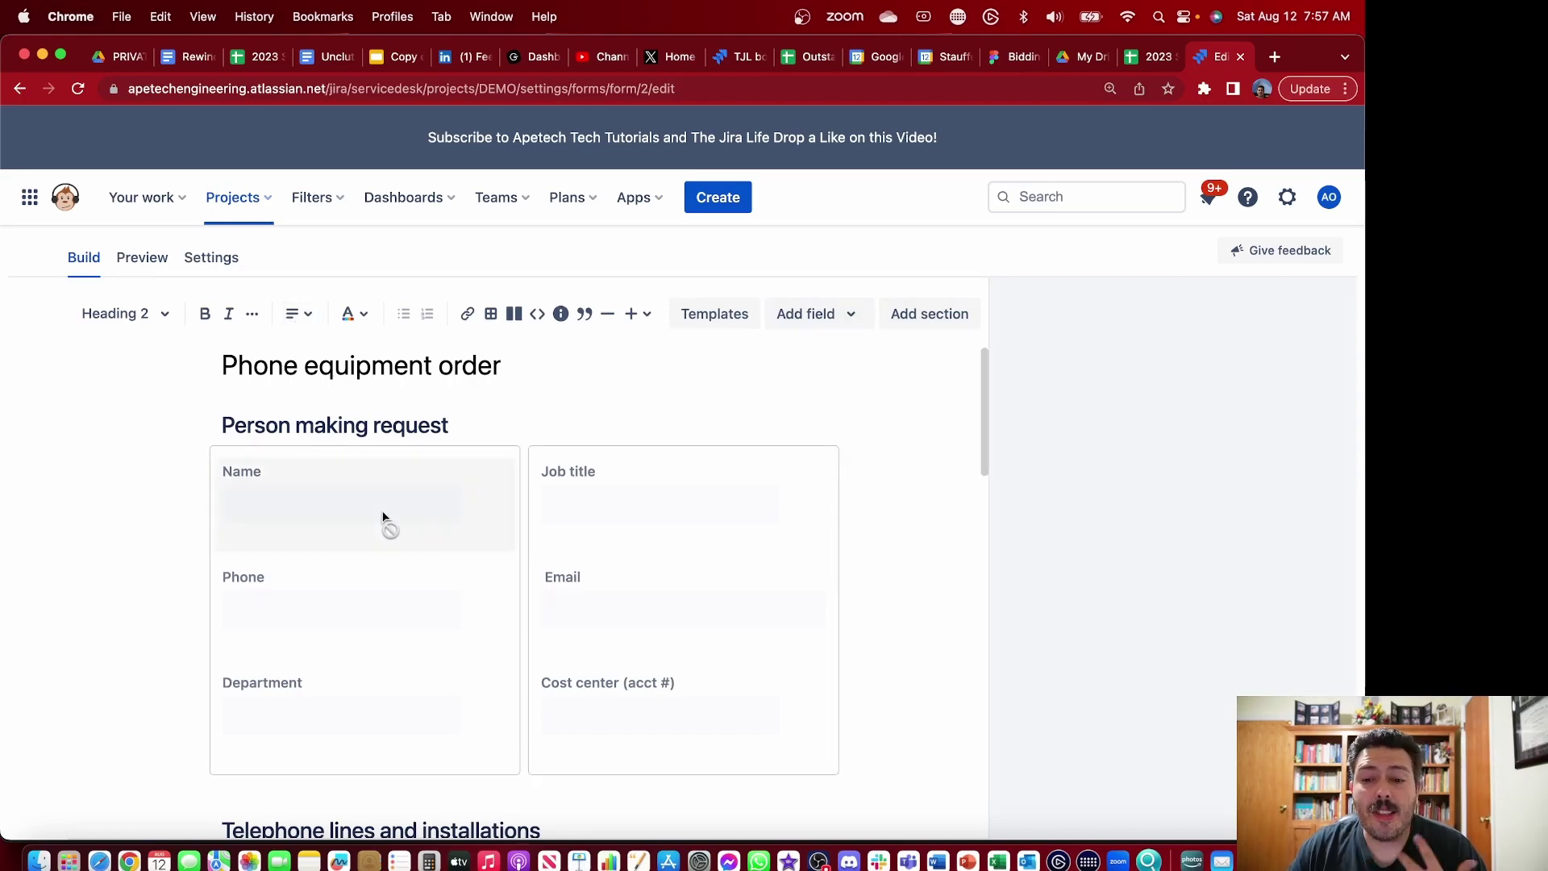
scroll(383, 519, down, 10)
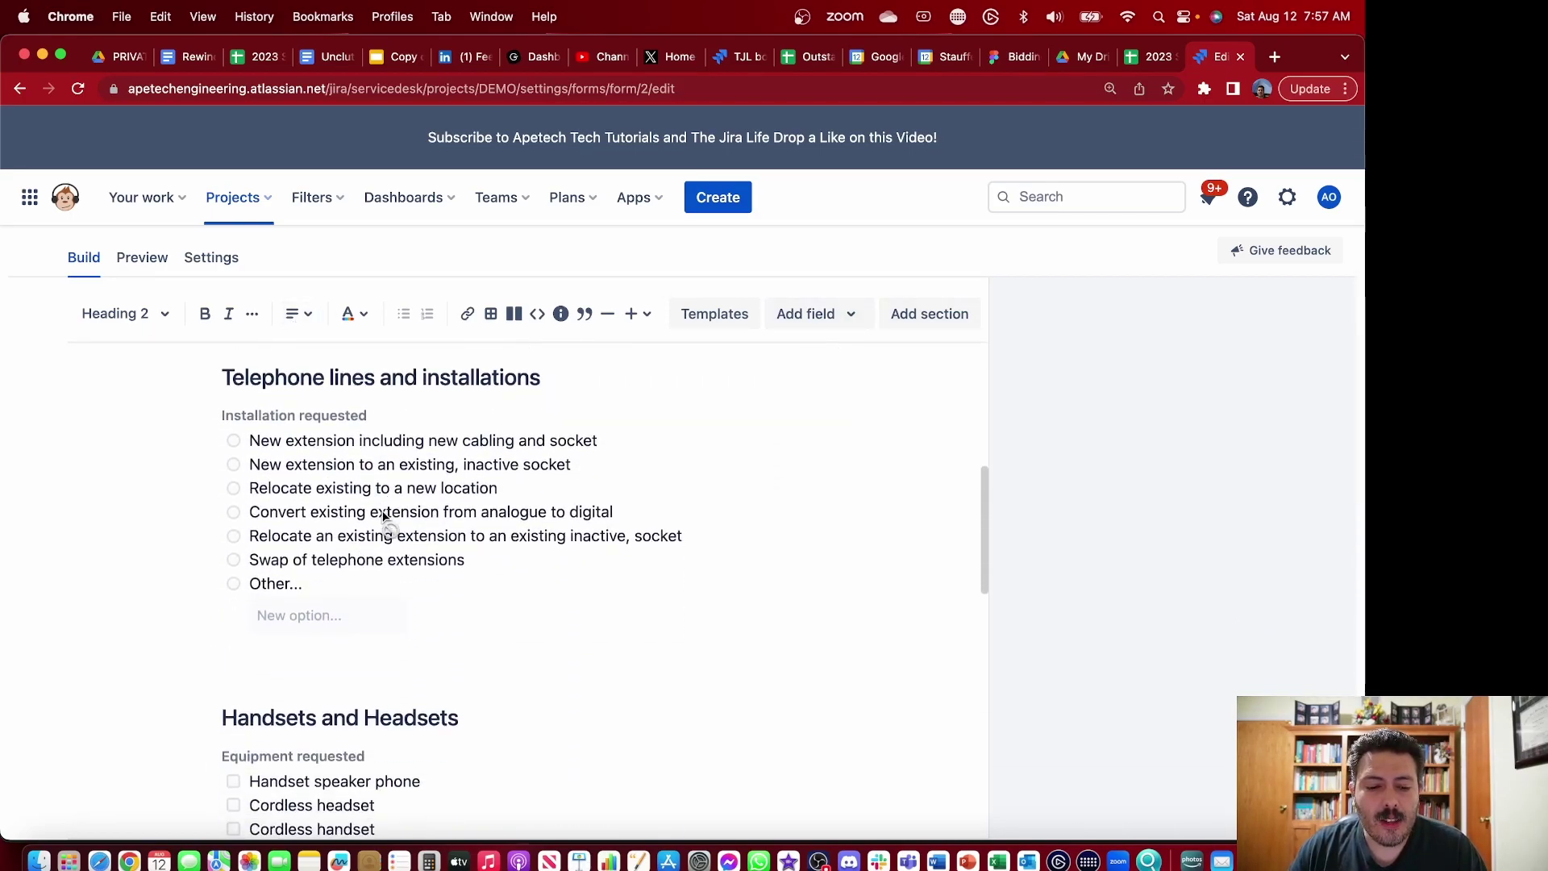
scroll(387, 525, up, 10)
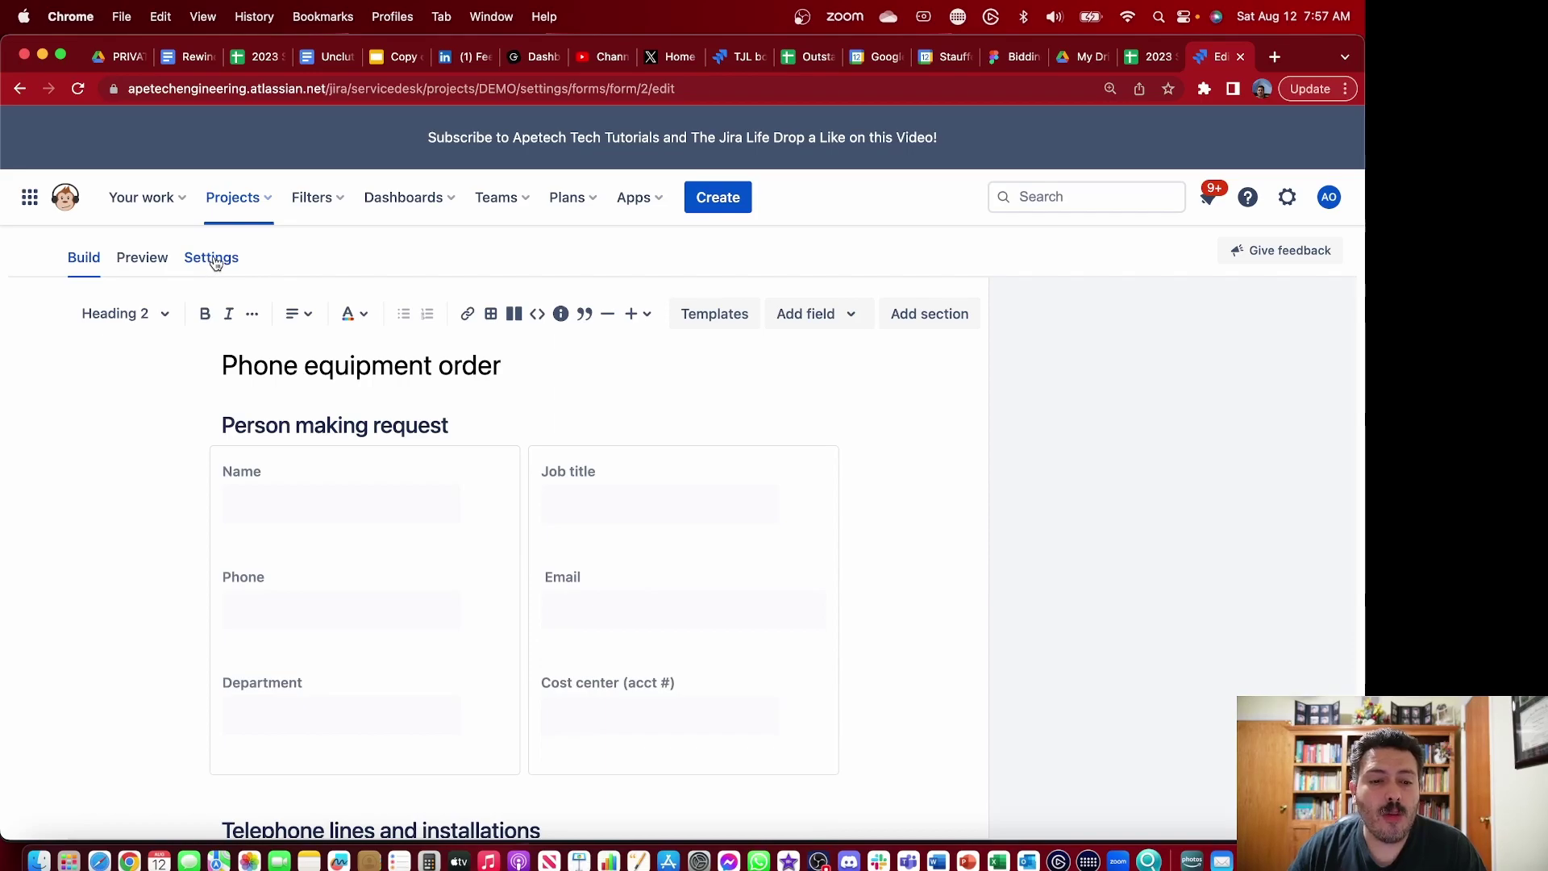
- On the Settings tab, check the Request form location's request type list, then switch it off
click(215, 259)
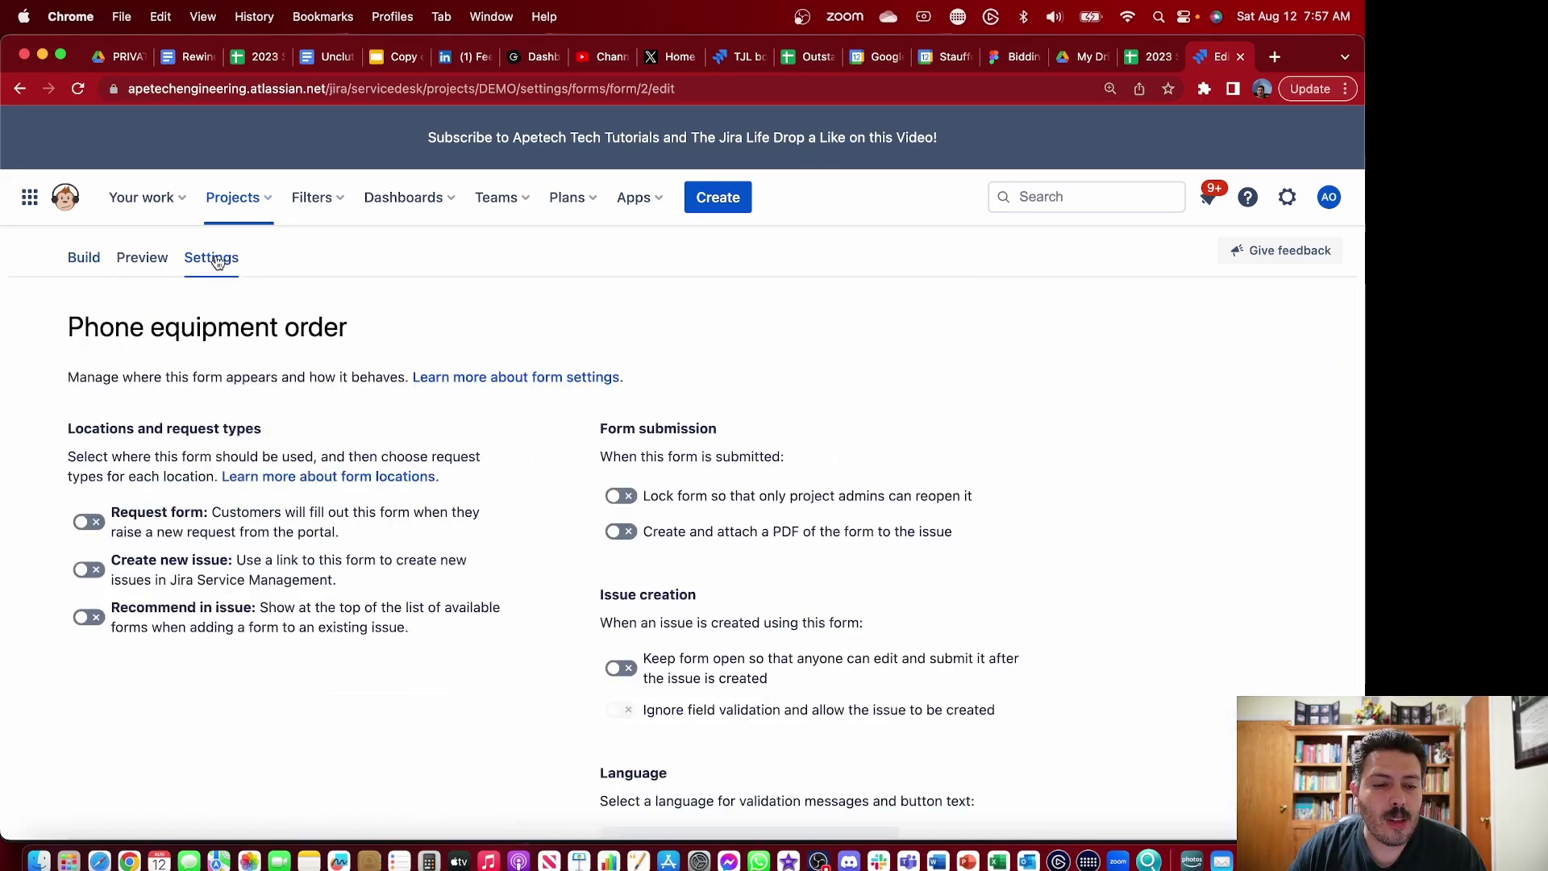
click(89, 524)
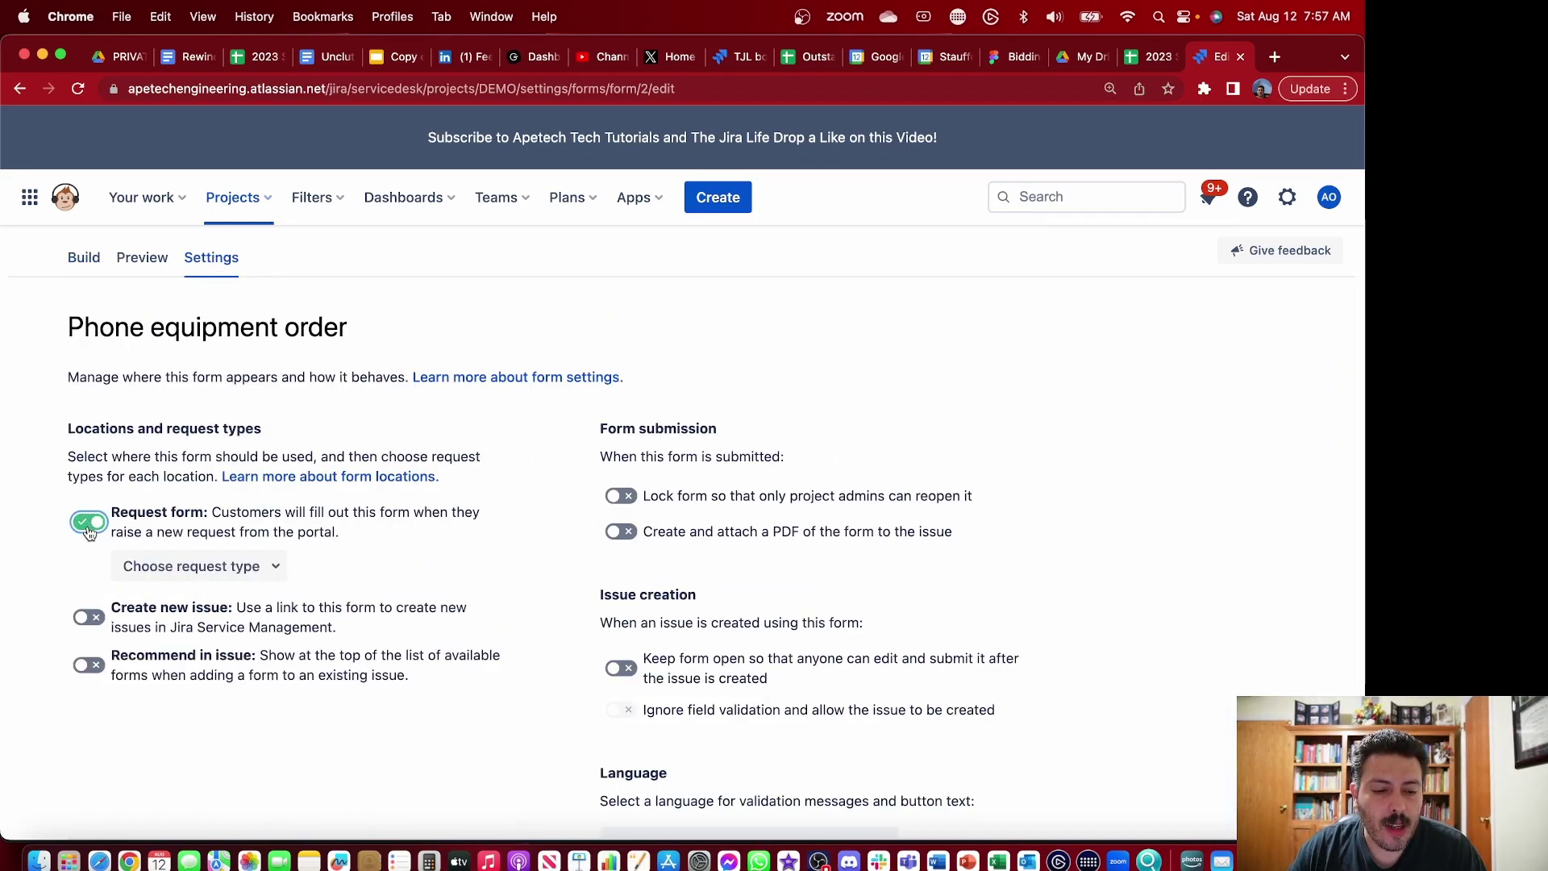
click(228, 574)
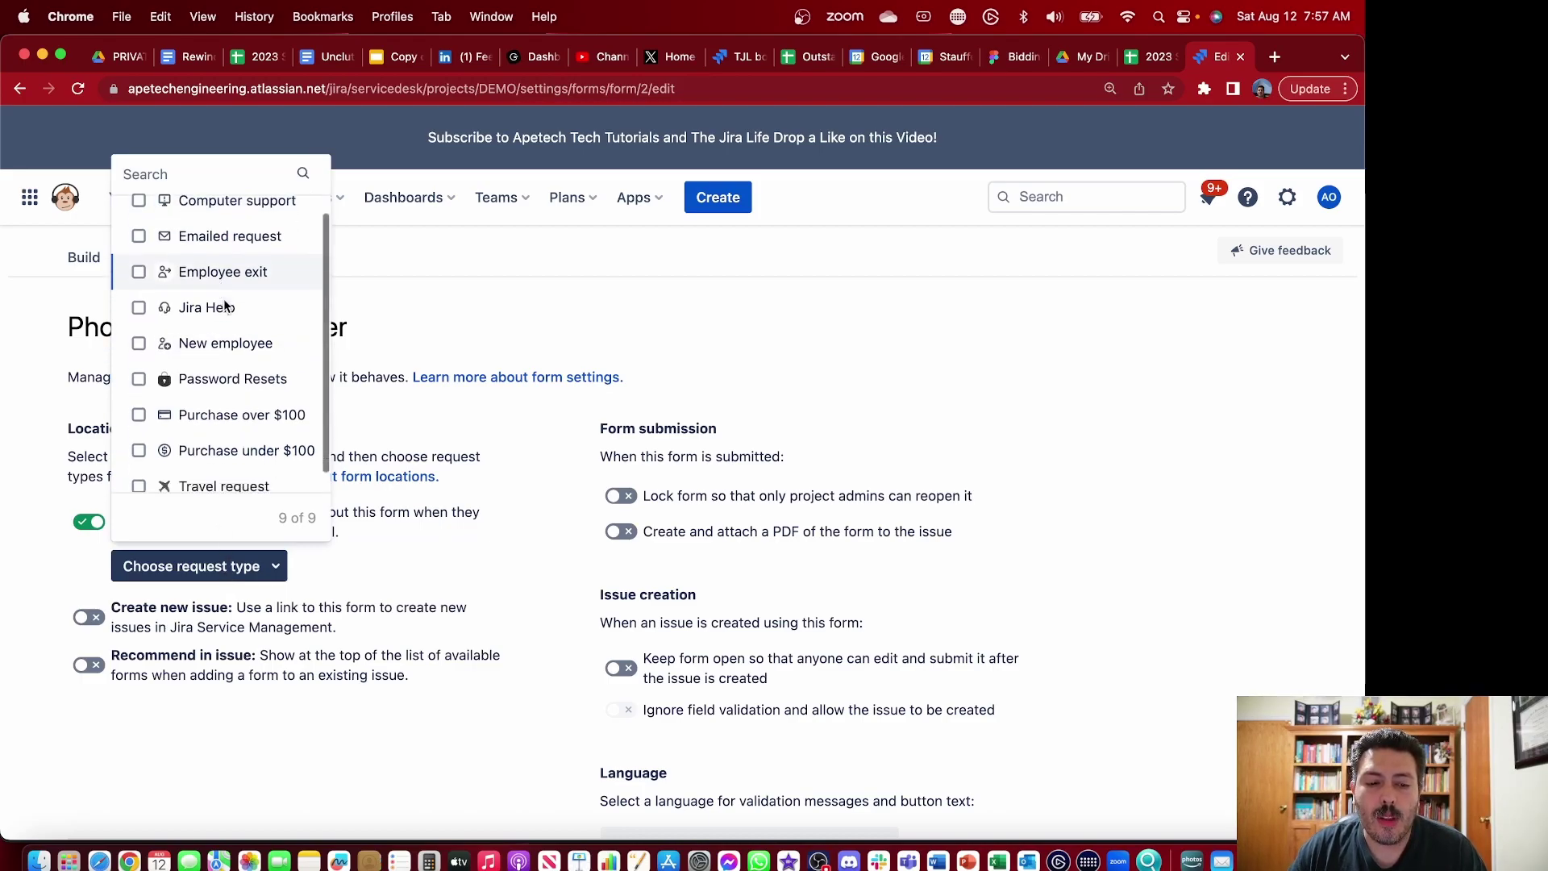
scroll(224, 299, down, 1)
scroll(224, 298, up, 1)
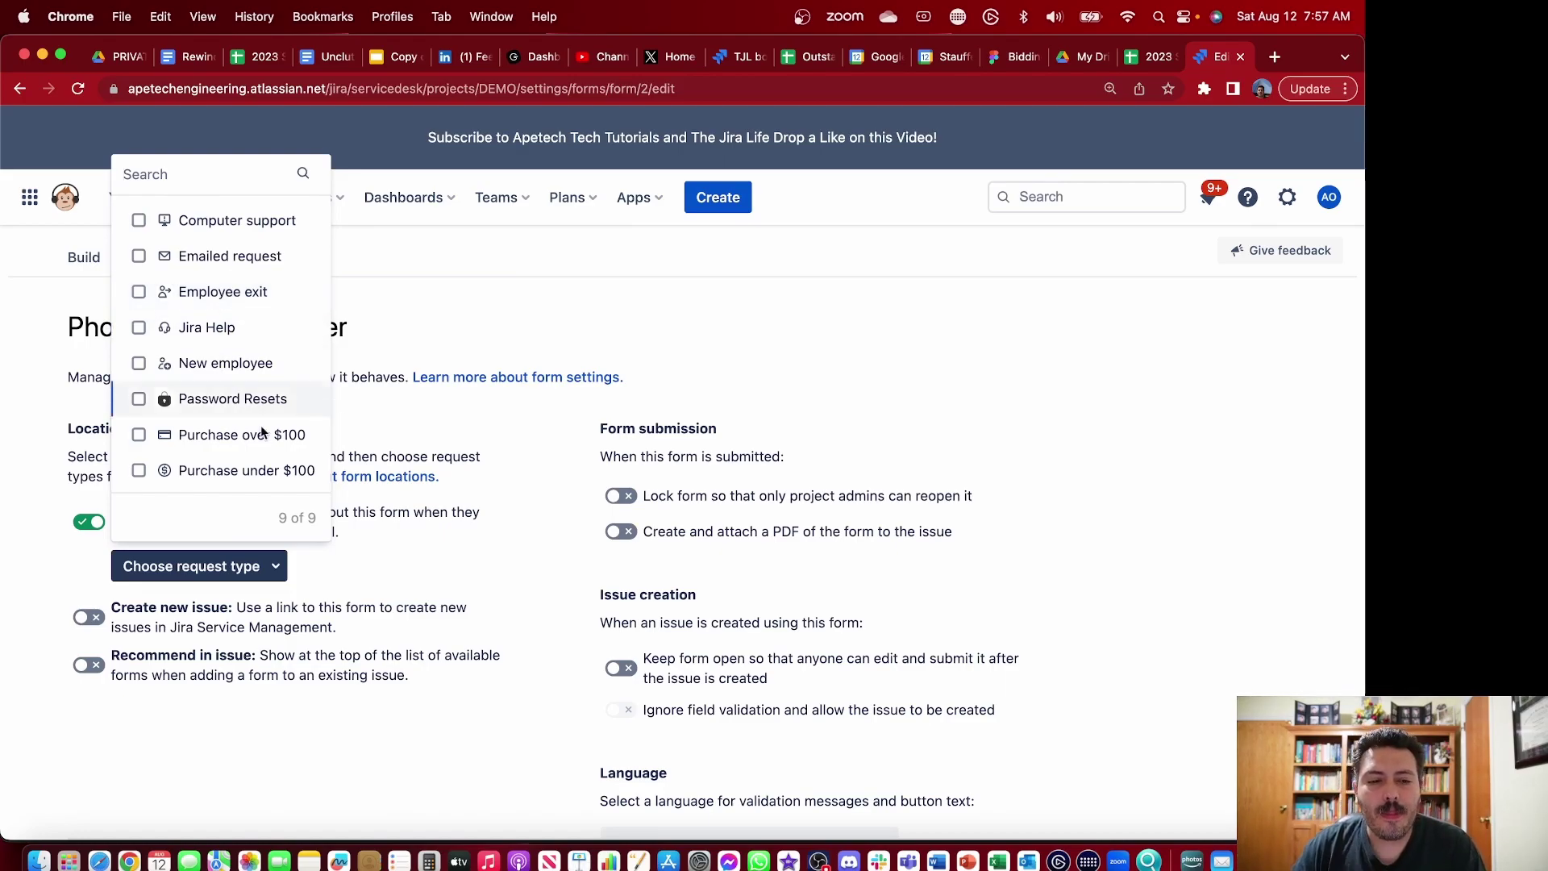
click(134, 582)
click(88, 522)
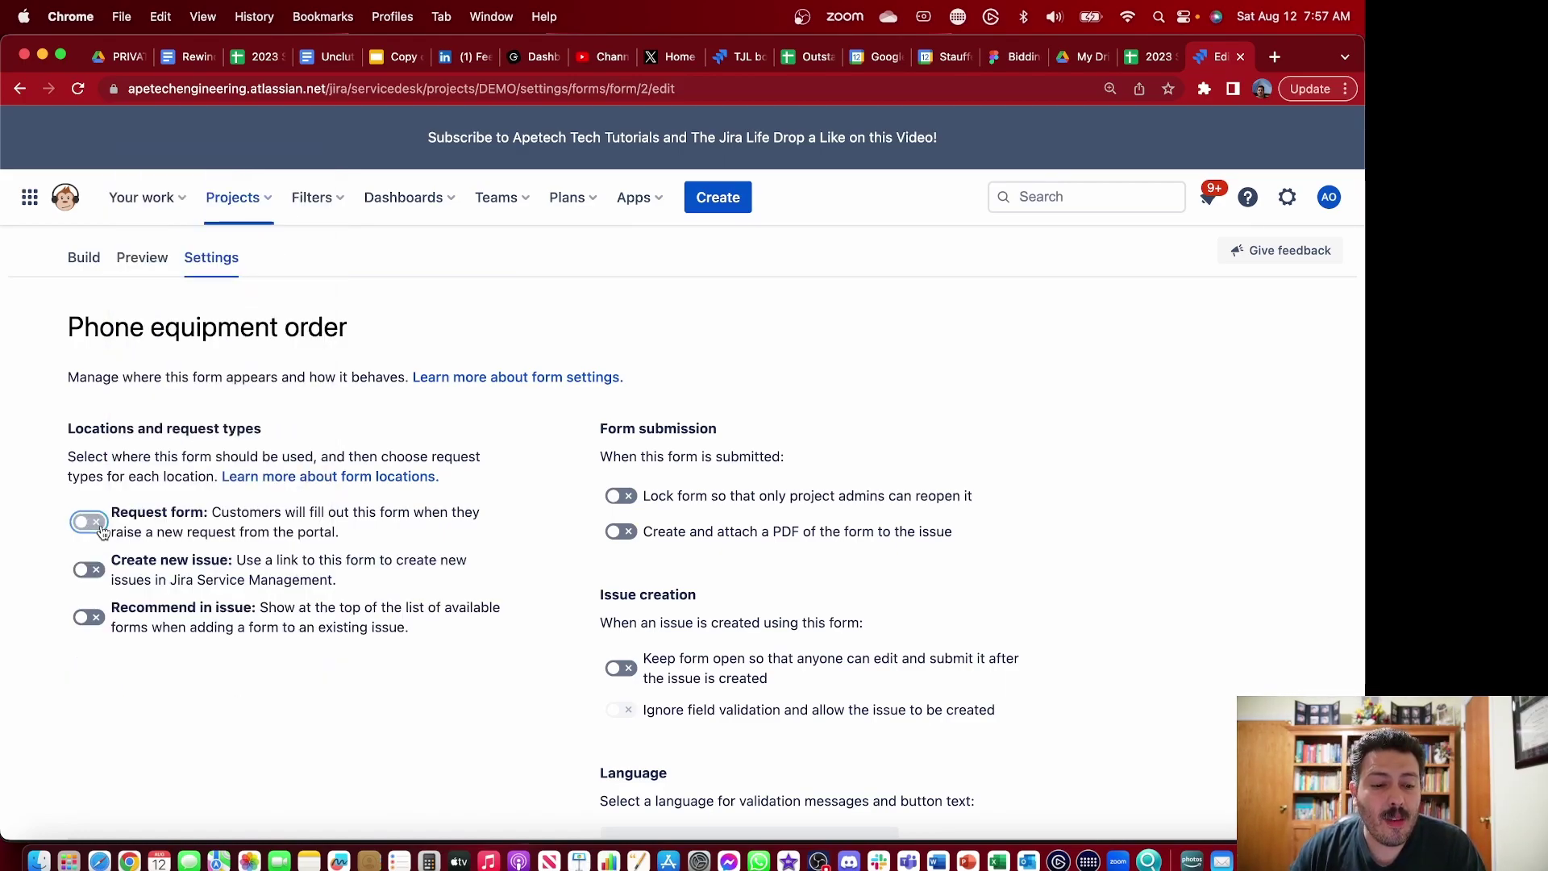
- Turn Create new issue and Recommend in issue on and back off
click(89, 571)
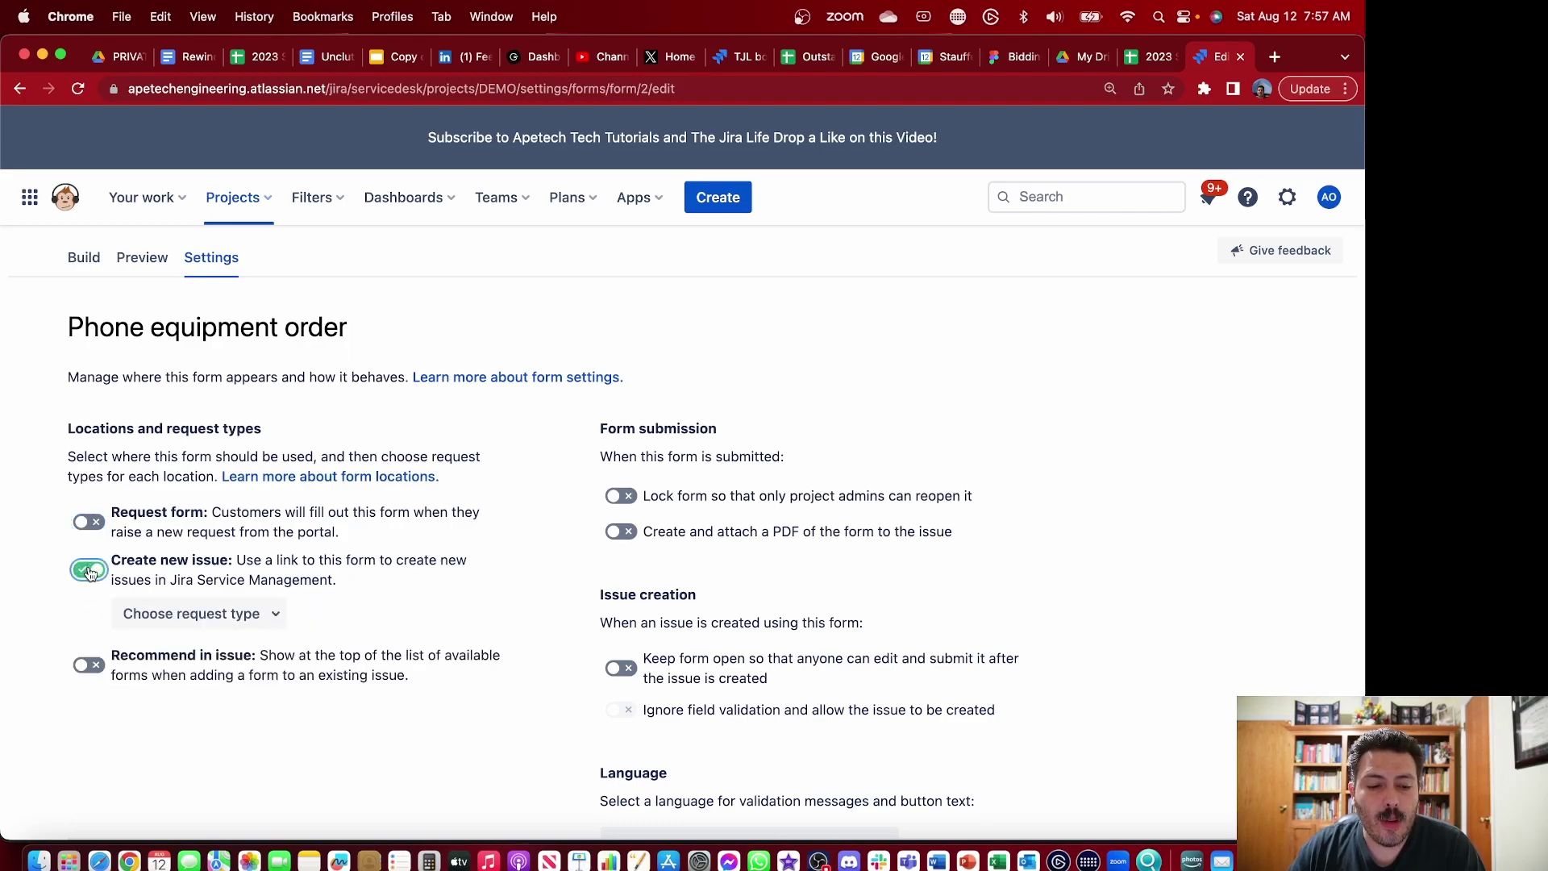
click(89, 570)
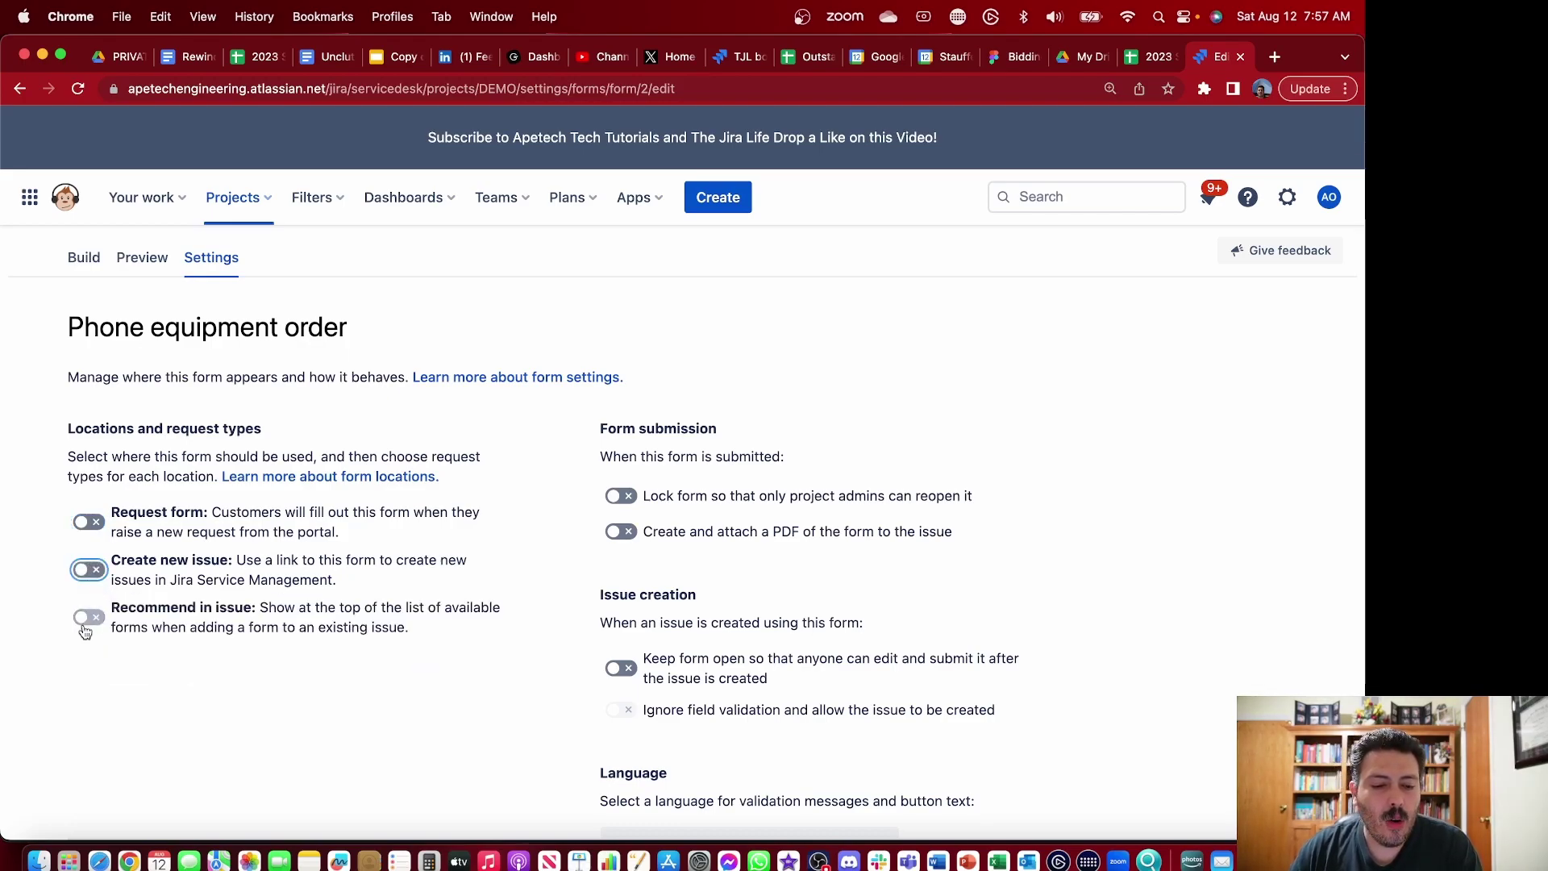
click(87, 619)
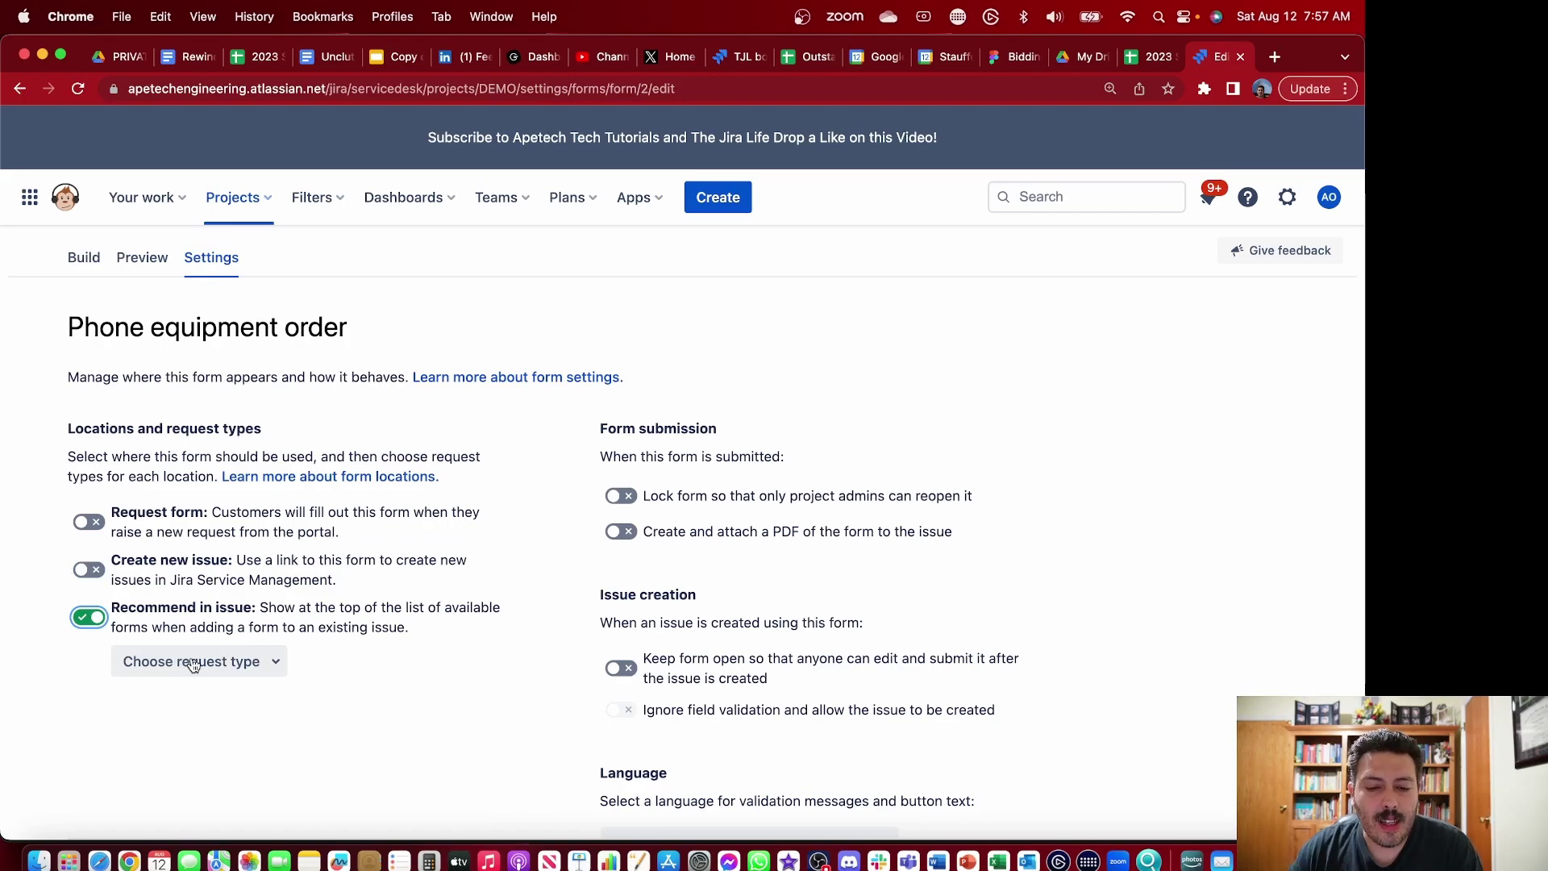
click(88, 619)
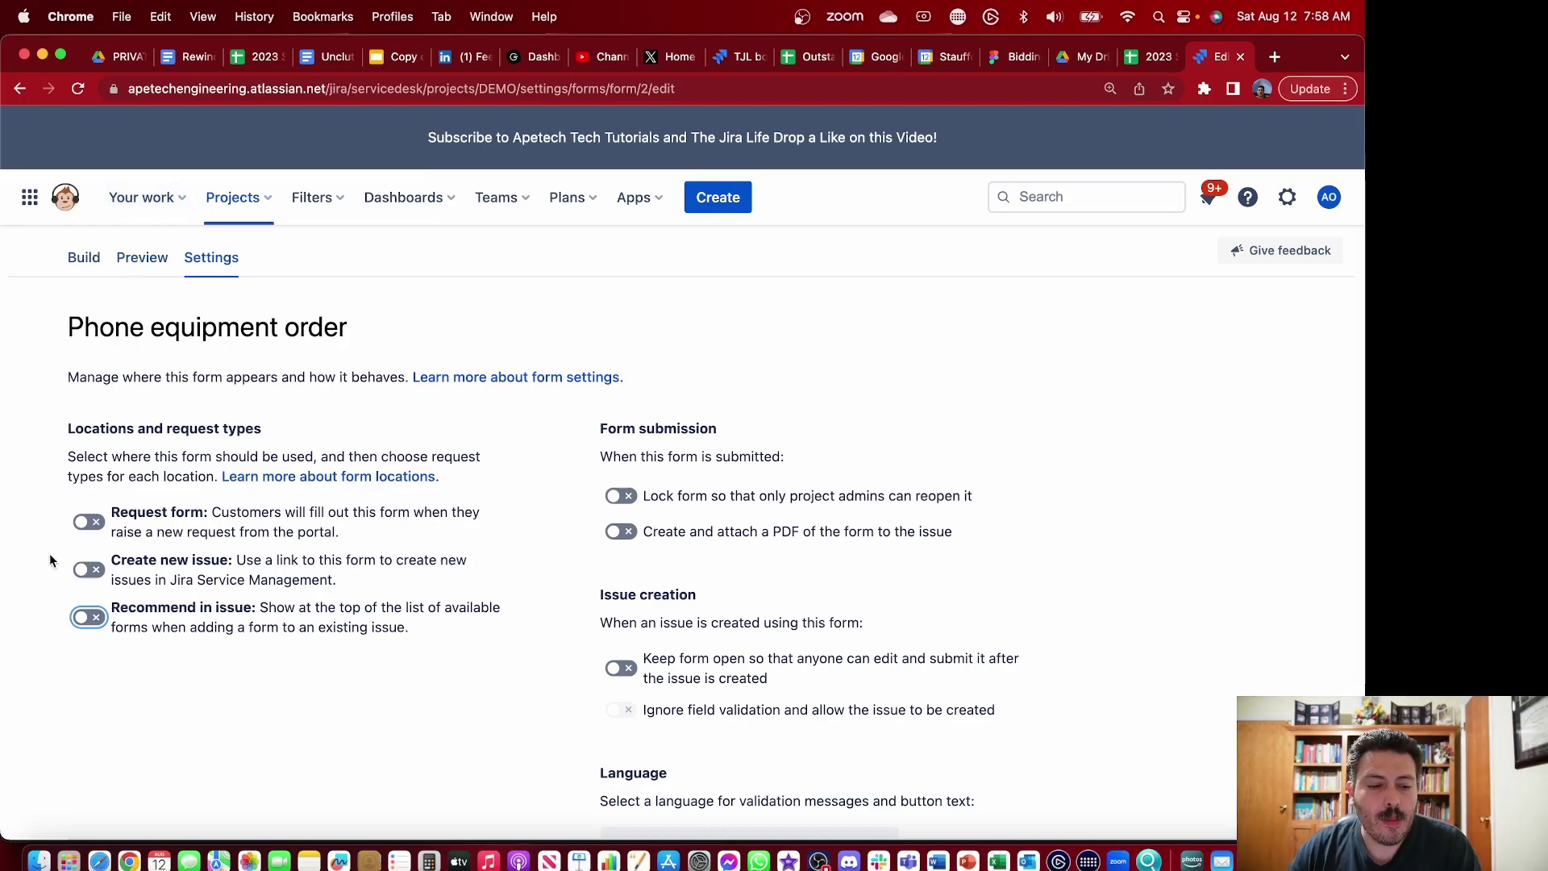
- Enable Request form with Computer support as its request type, then go back to Build
click(87, 522)
click(270, 567)
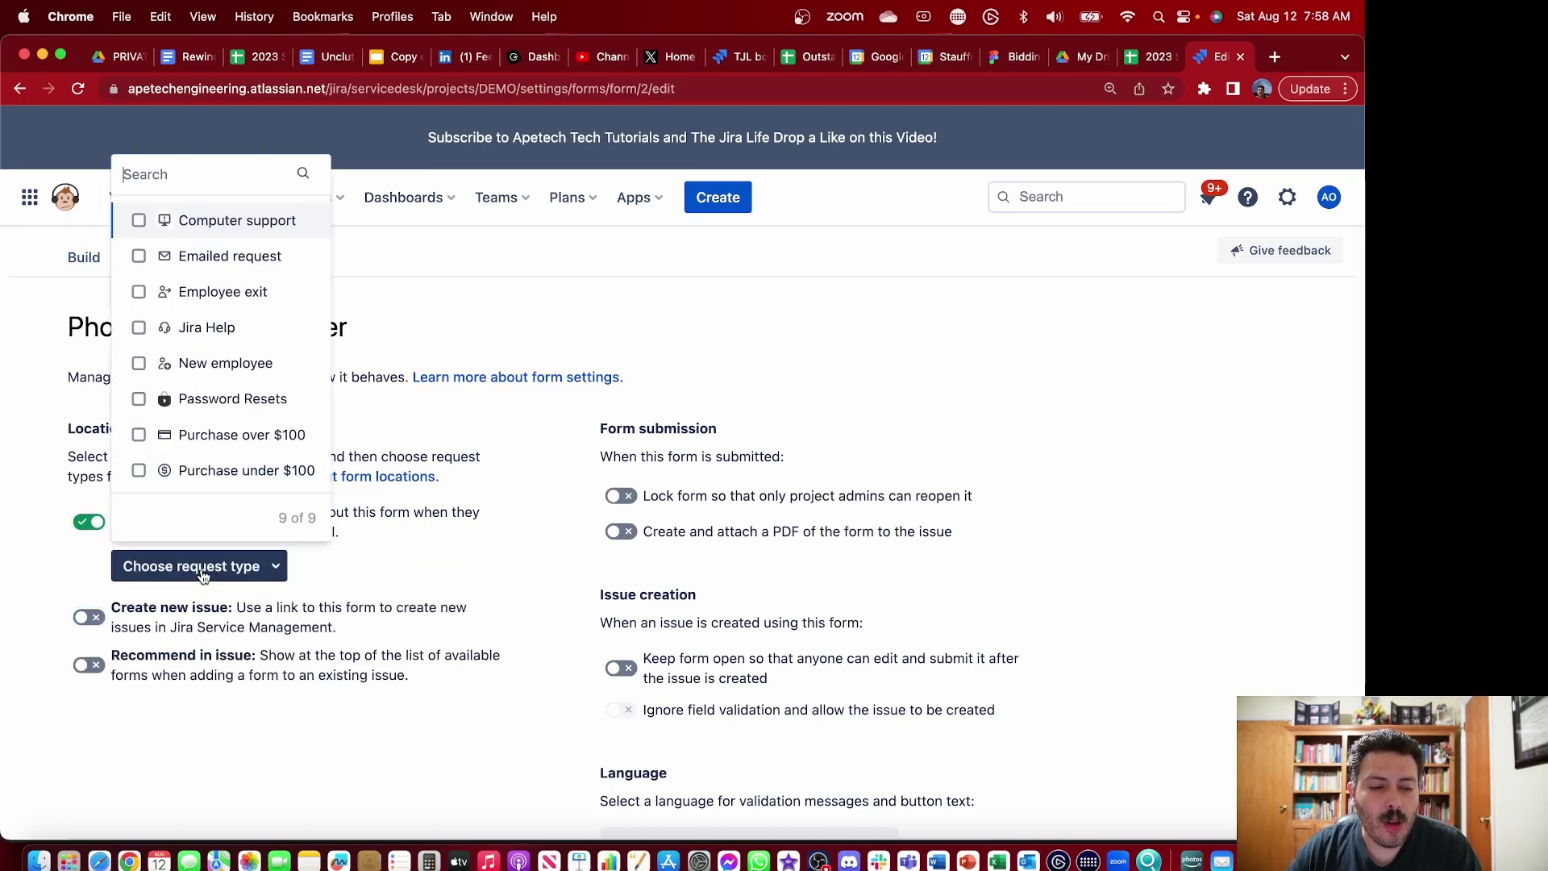
click(215, 220)
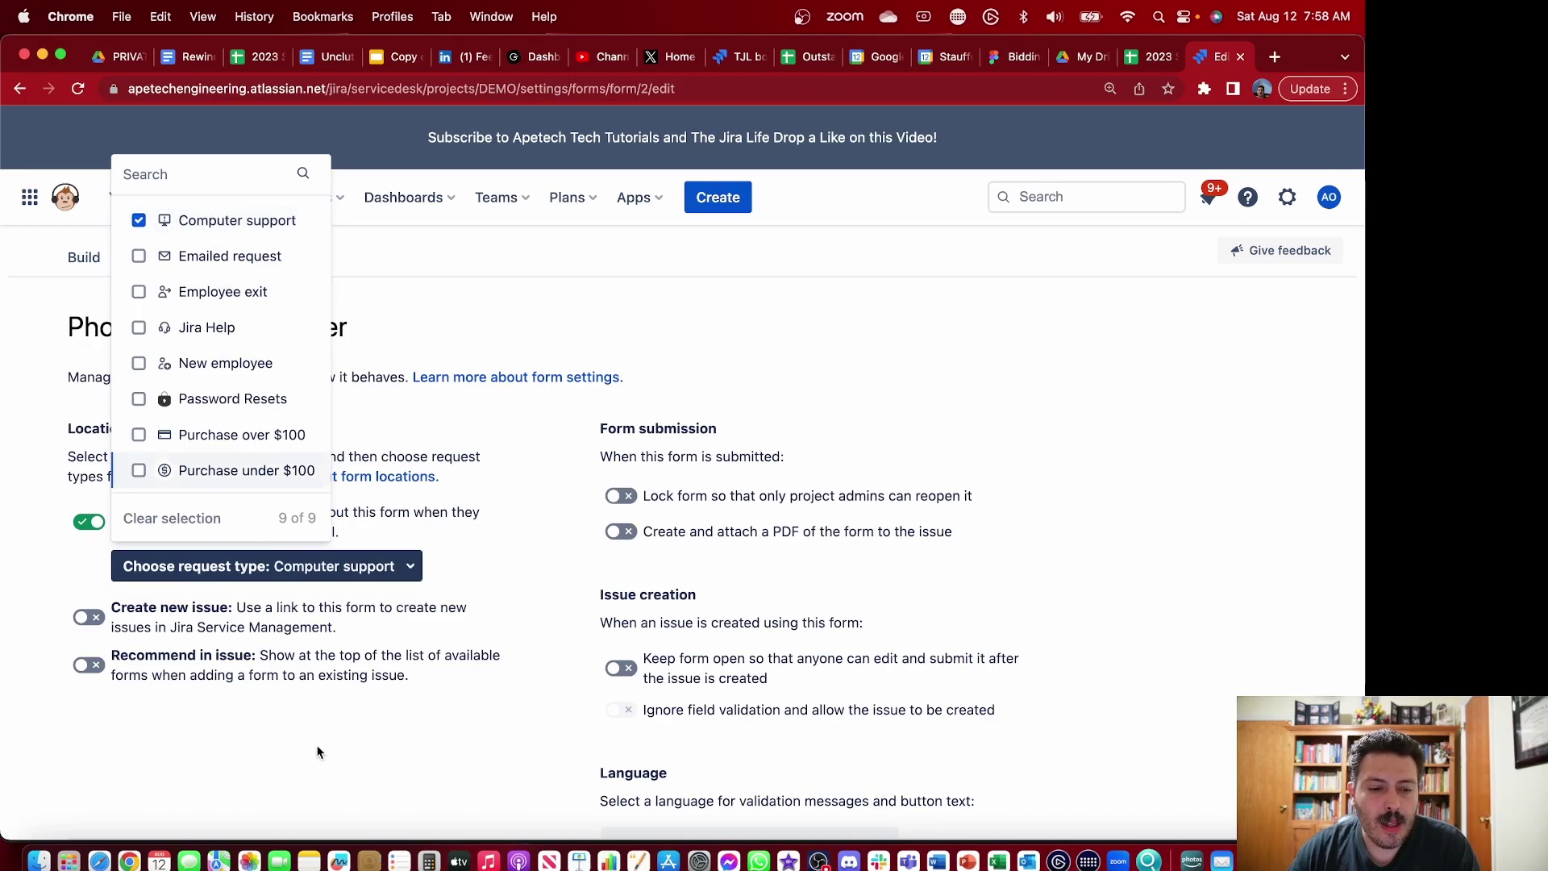
click(329, 774)
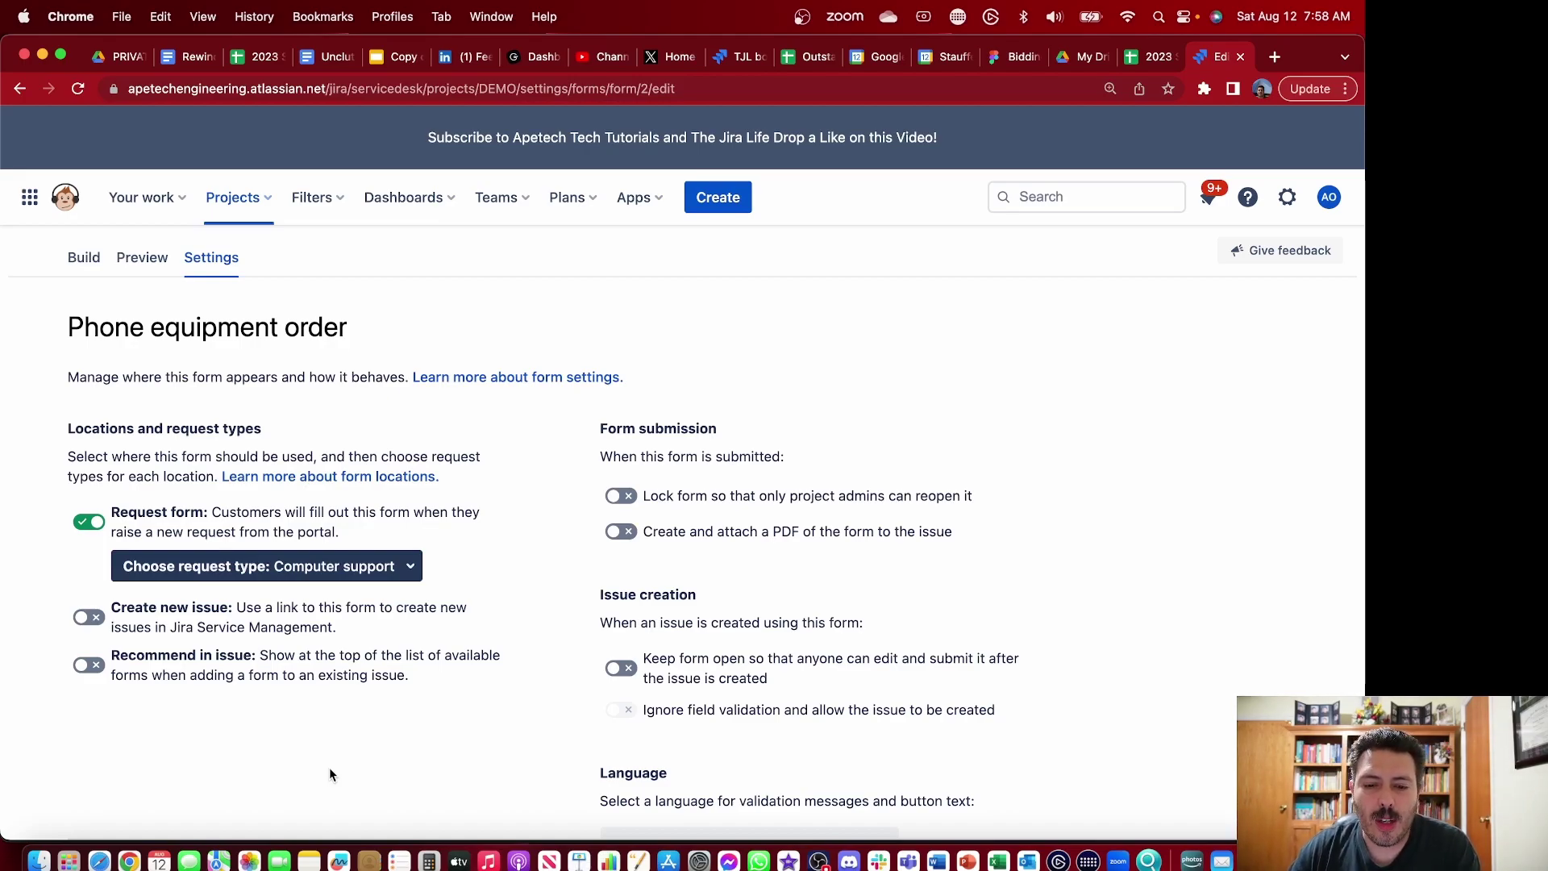
click(84, 258)
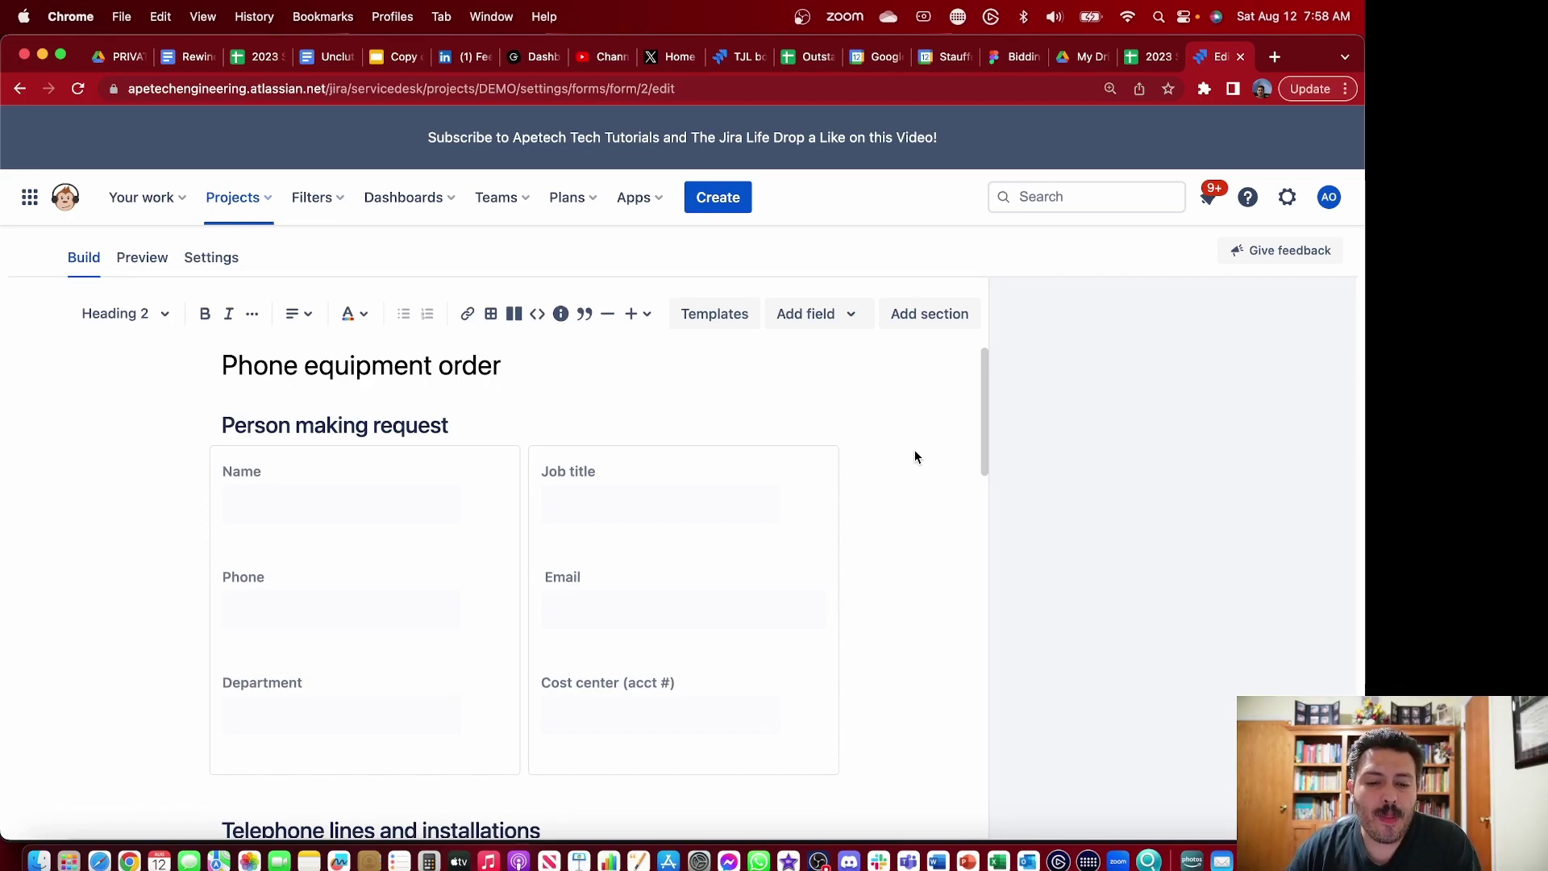
- Relabel the Department field 'Location' with the description 'Where you live', leaving no default answer
scroll(915, 457, down, 2)
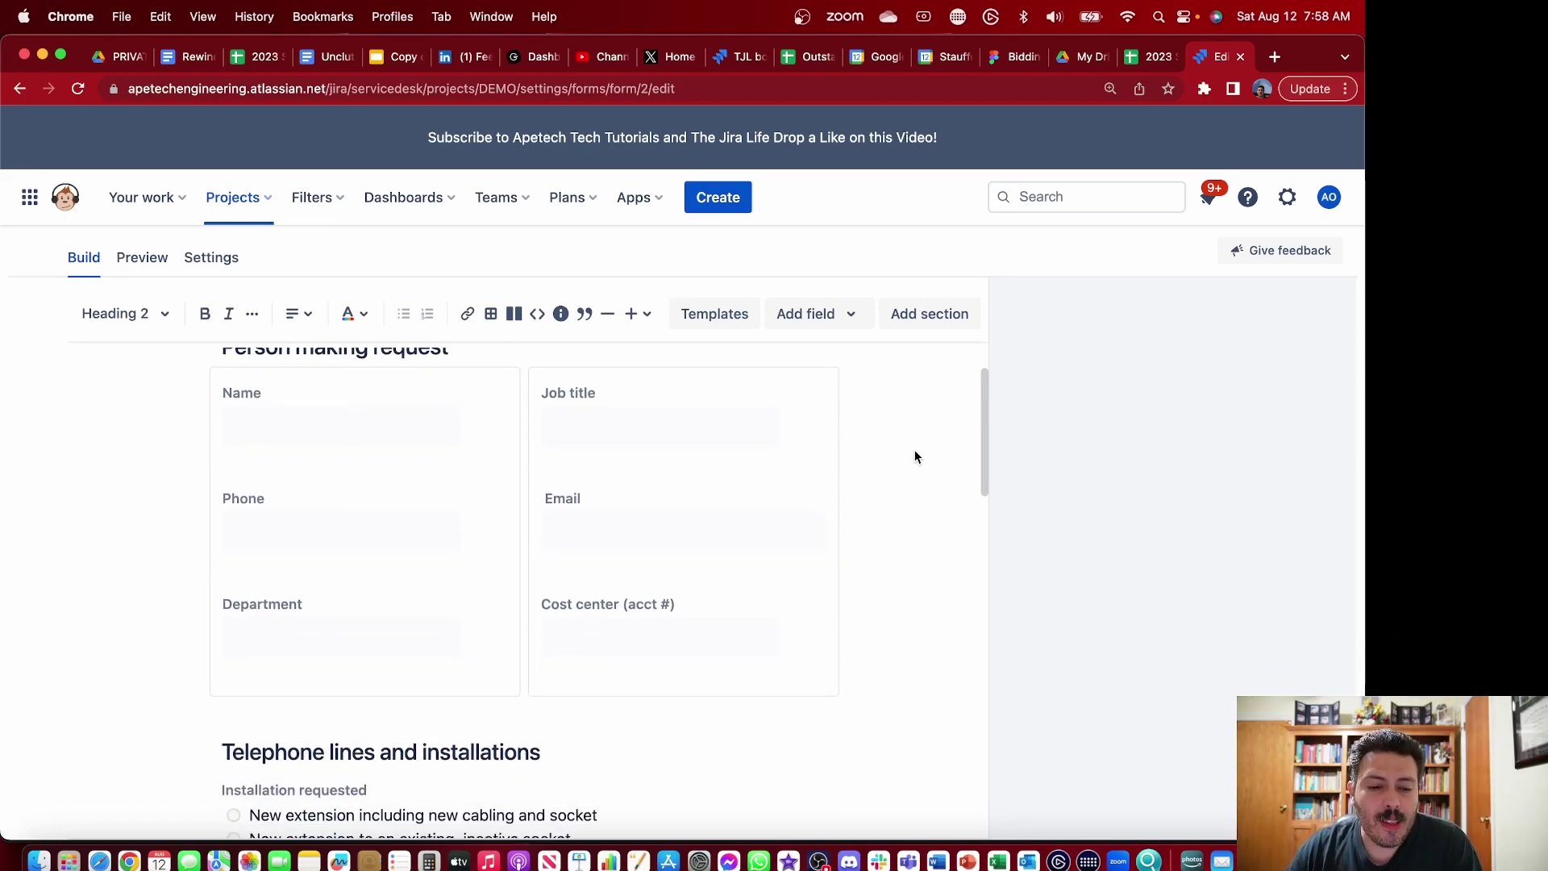
click(310, 606)
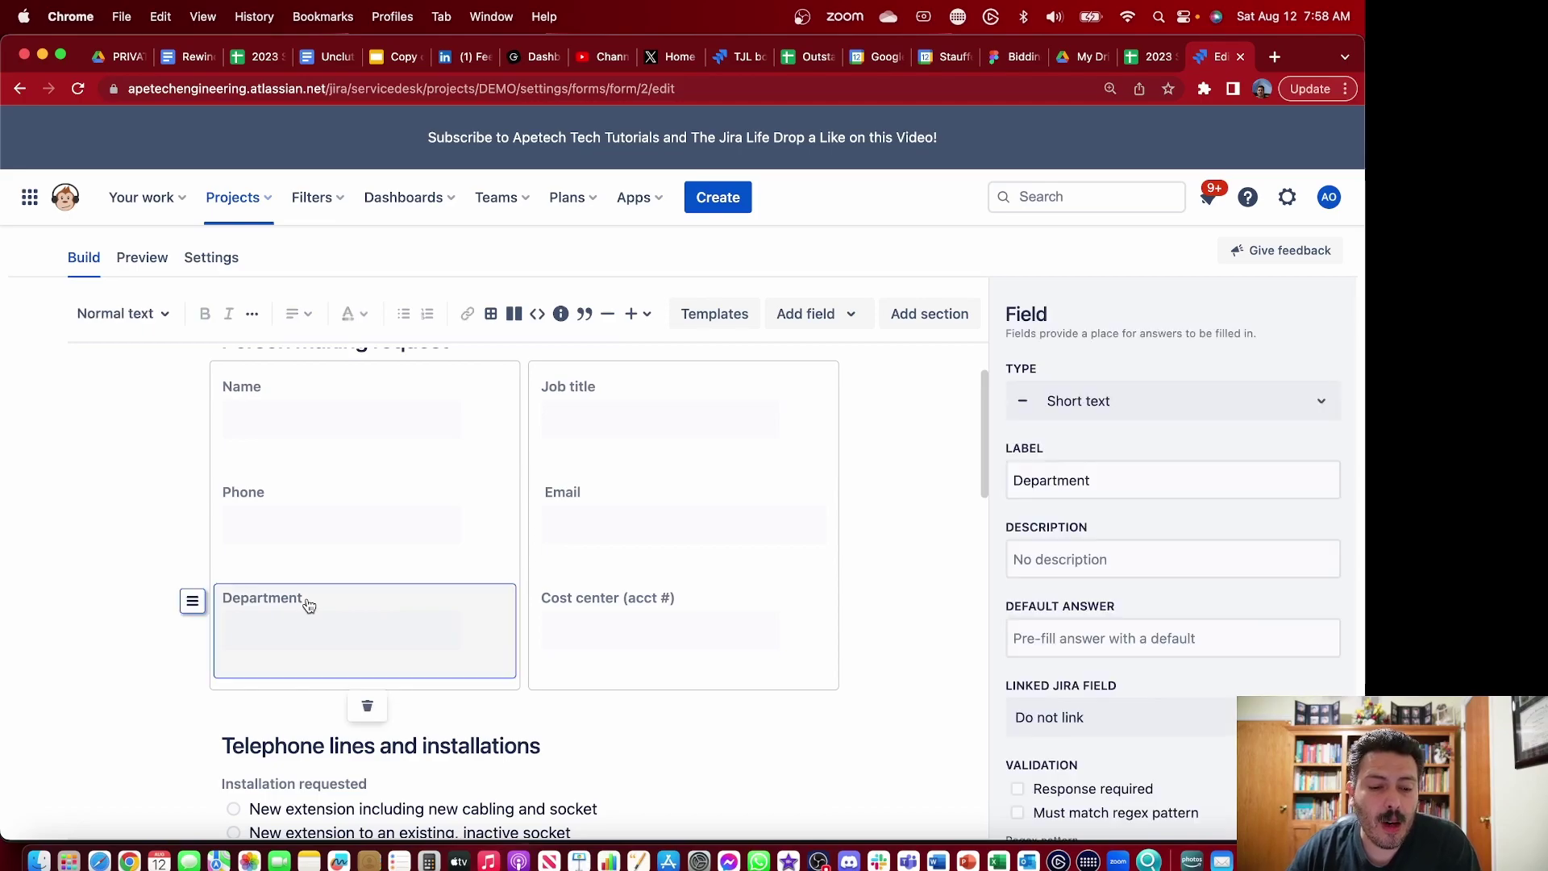
double_click(1130, 482)
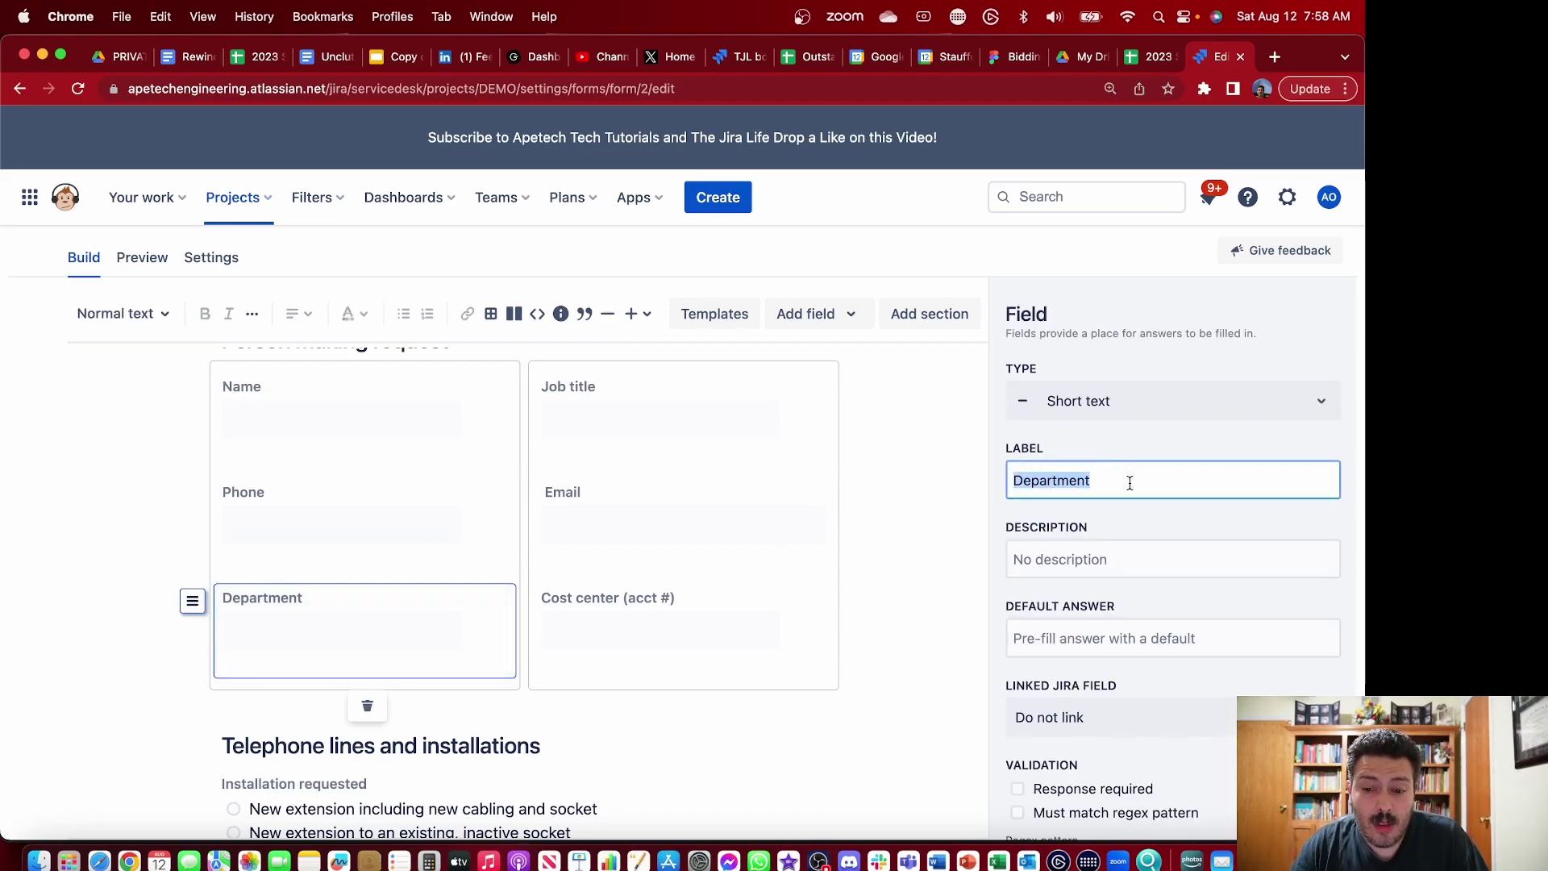
text(Location)
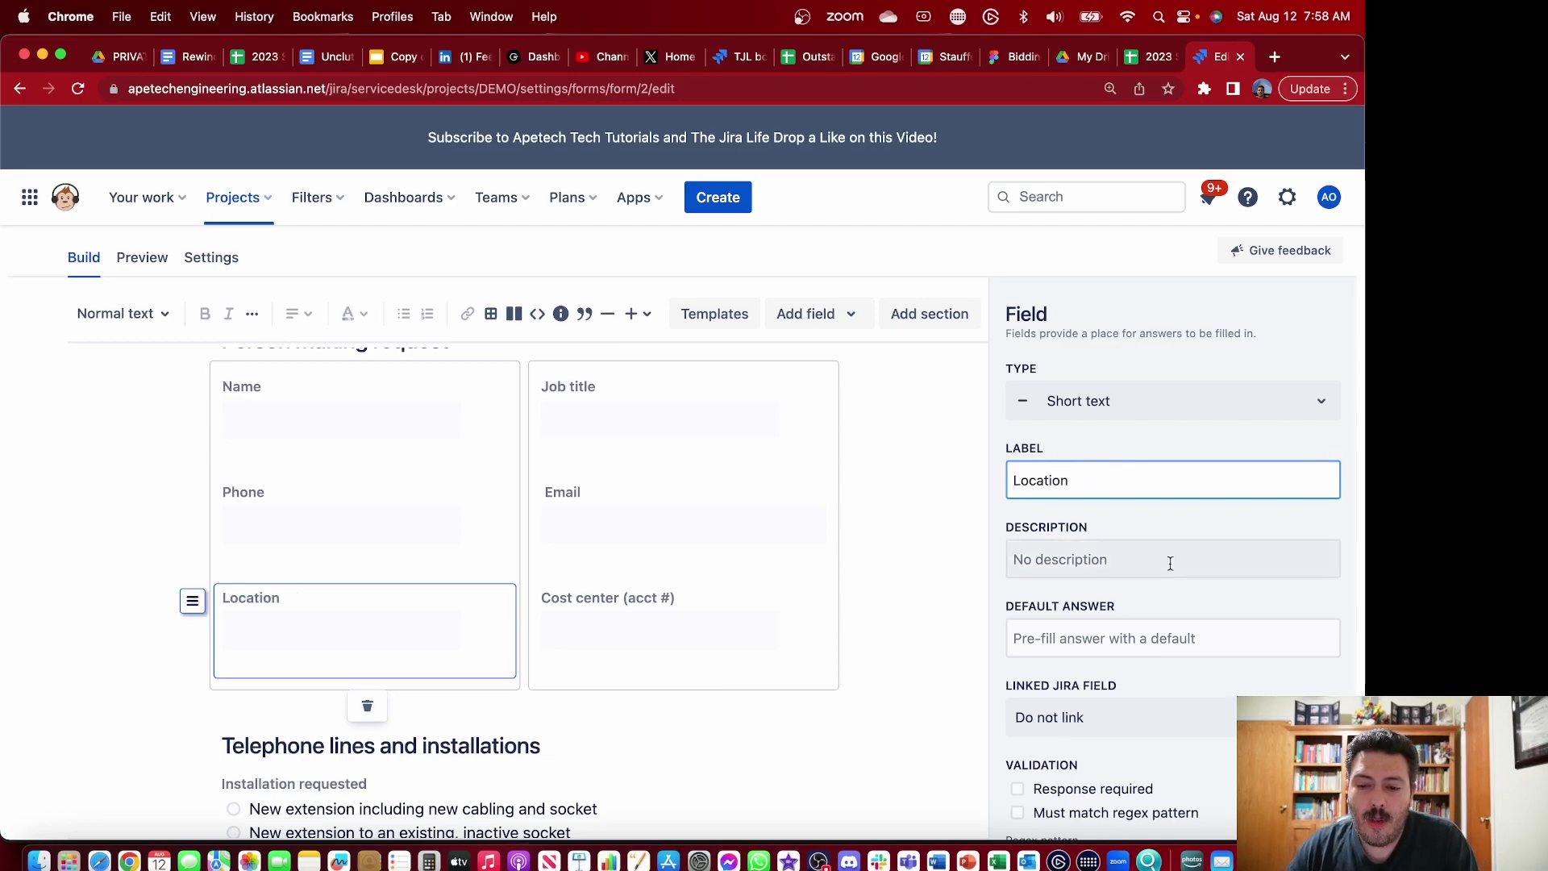
click(1170, 564)
text(Where you live)
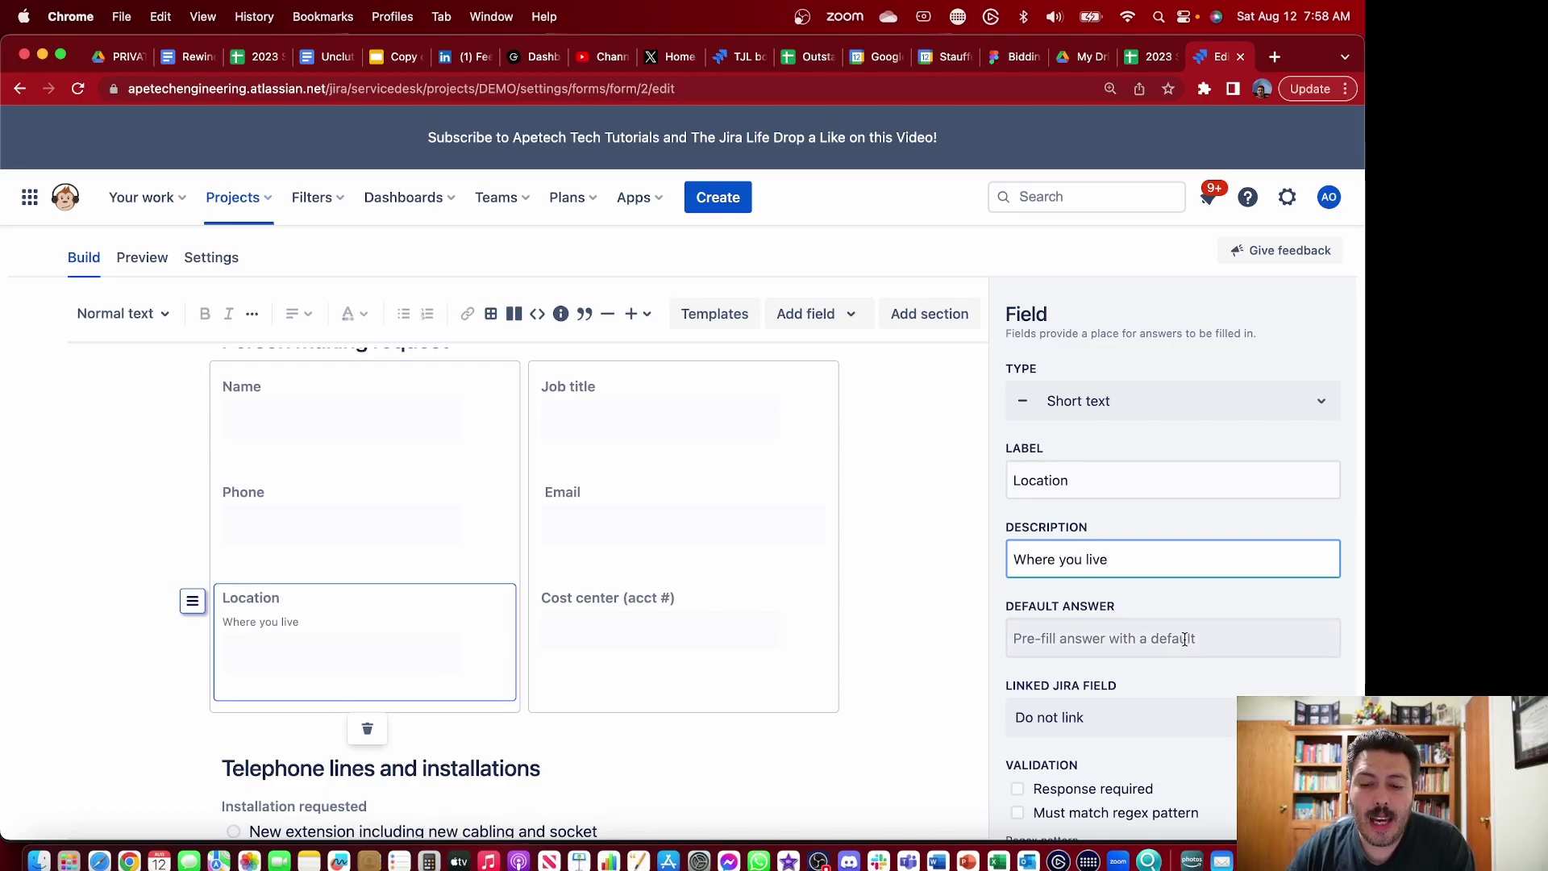
scroll(1185, 639, down, 1)
click(1158, 608)
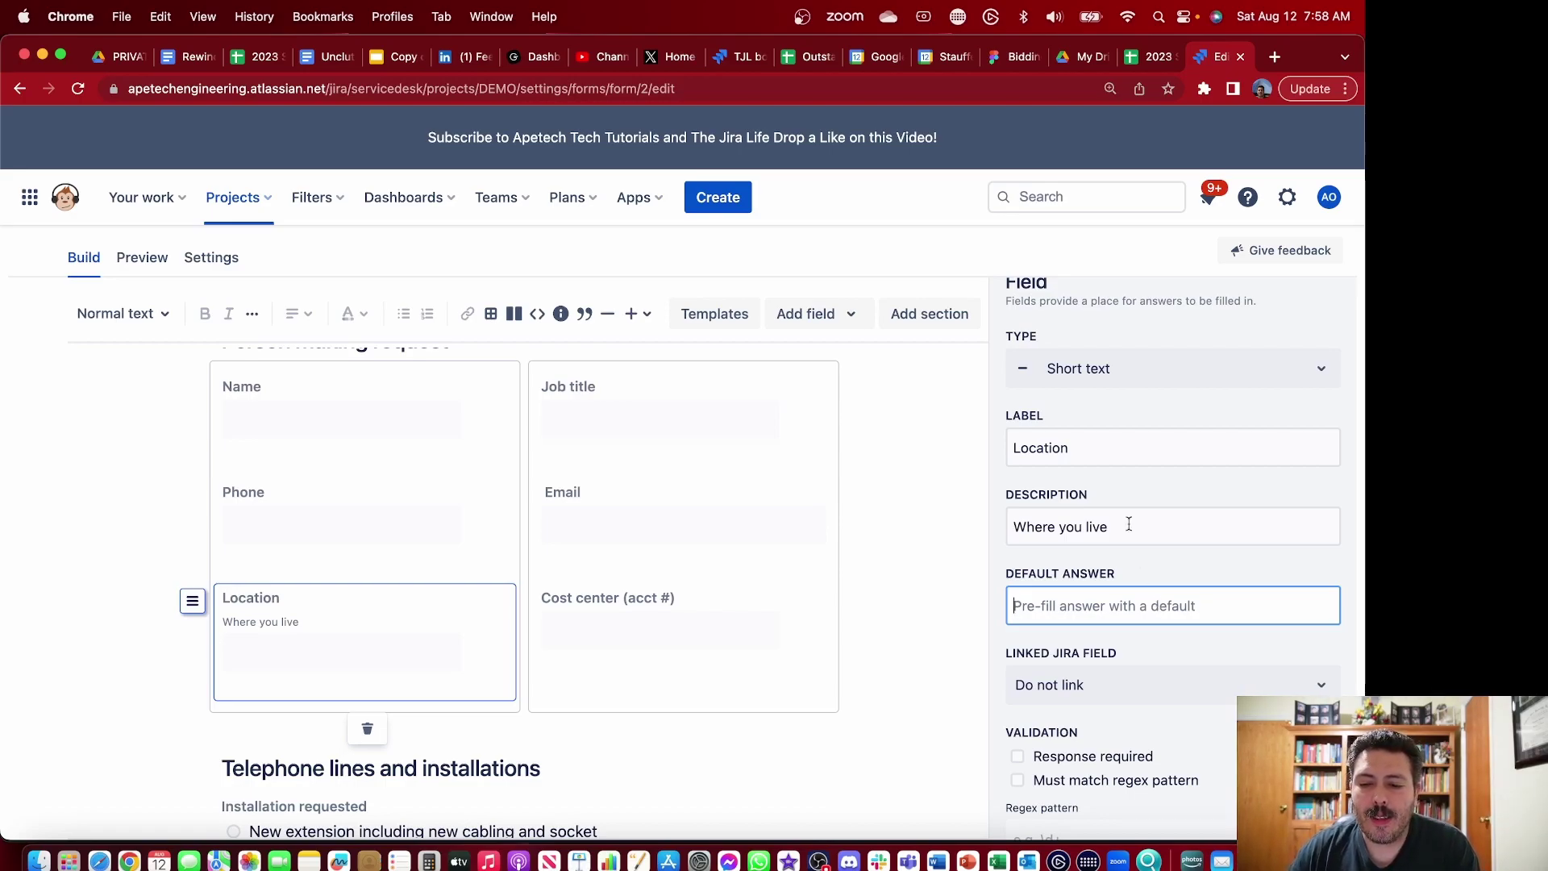
scroll(1158, 460, up, 1)
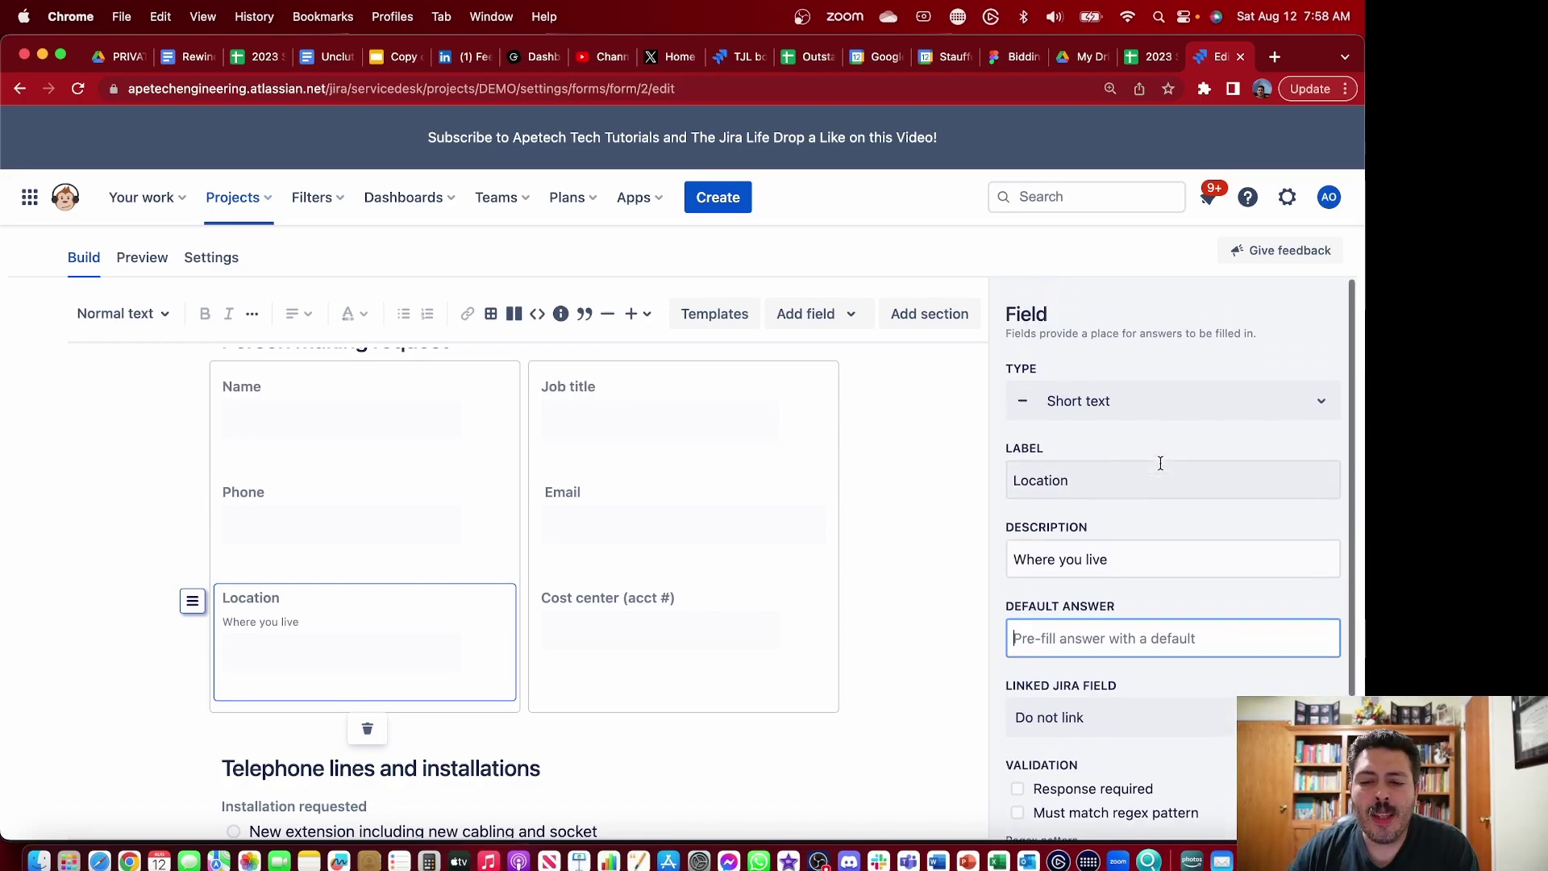
- Browse the Location field's Type options, leaving it as Short text
click(1110, 408)
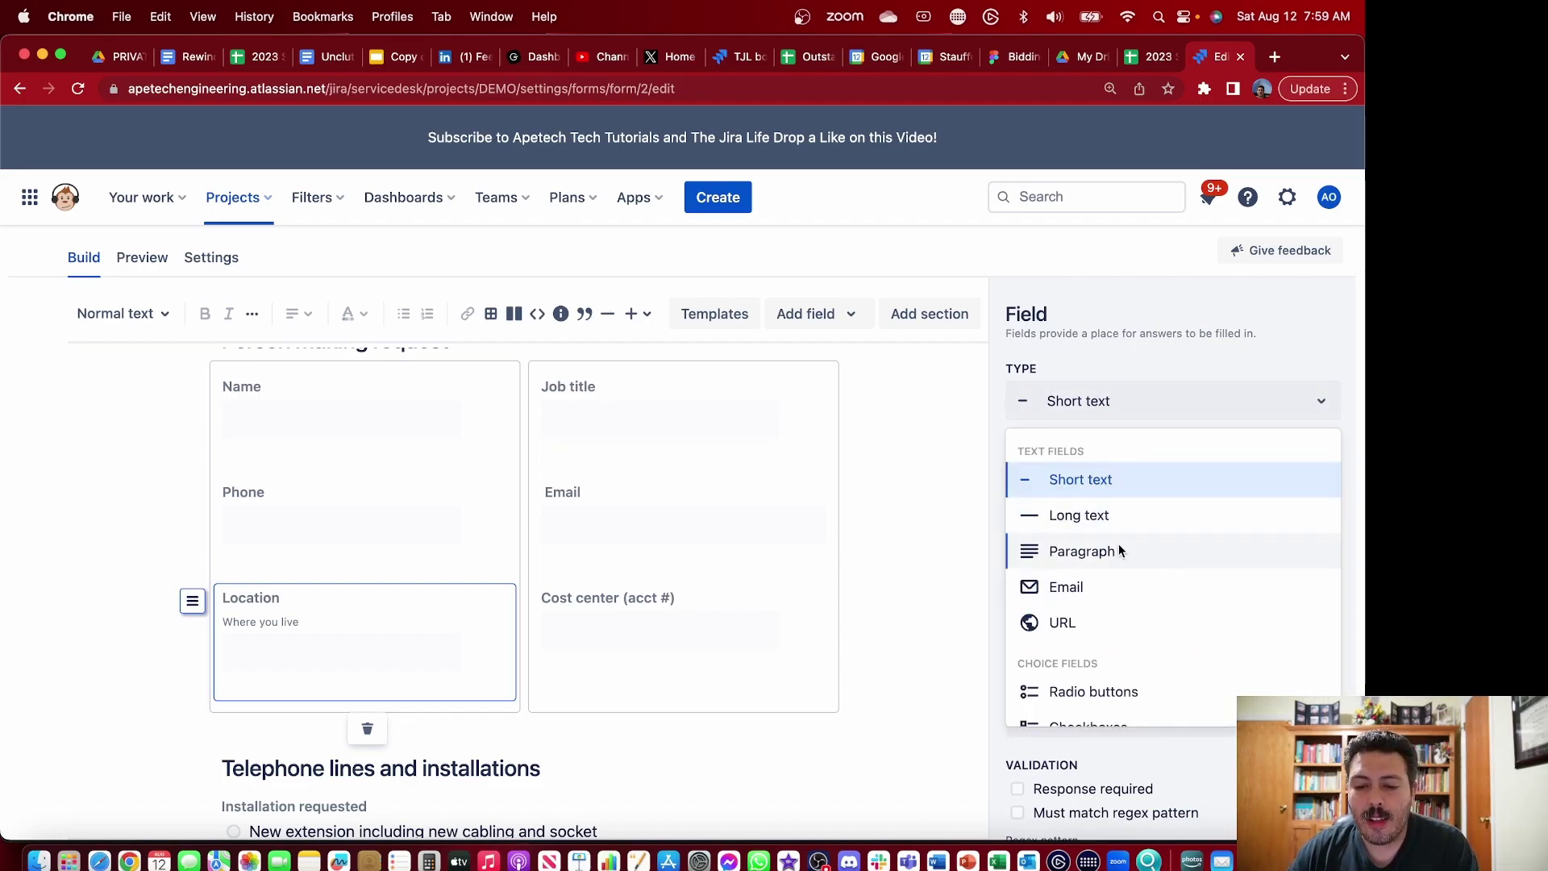
scroll(1120, 544, down, 1)
scroll(1120, 540, down, 3)
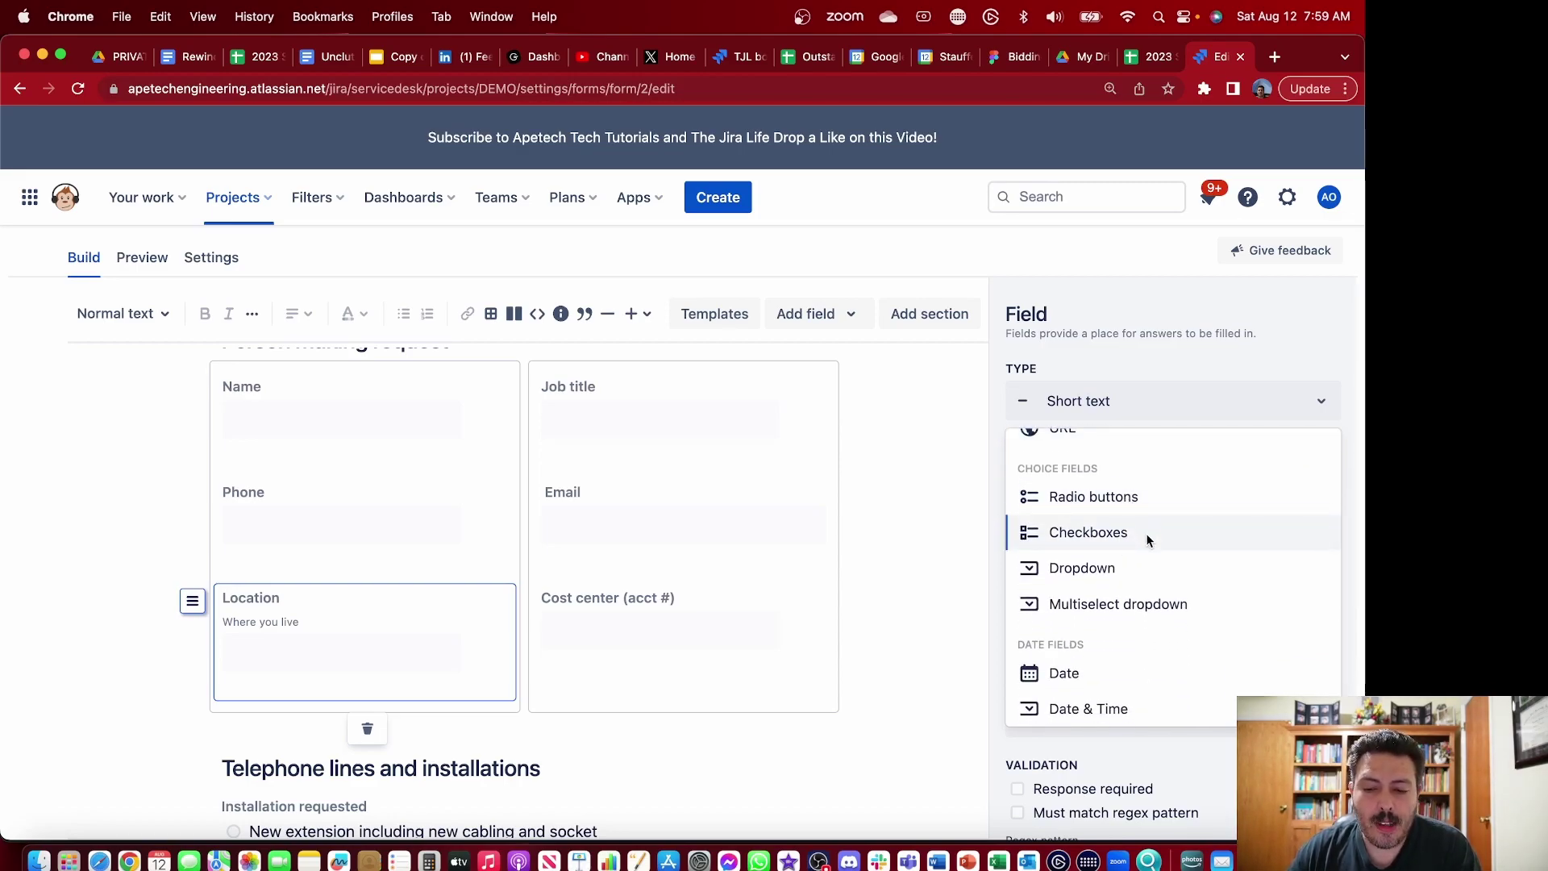
scroll(1146, 536, down, 2)
scroll(1148, 540, down, 3)
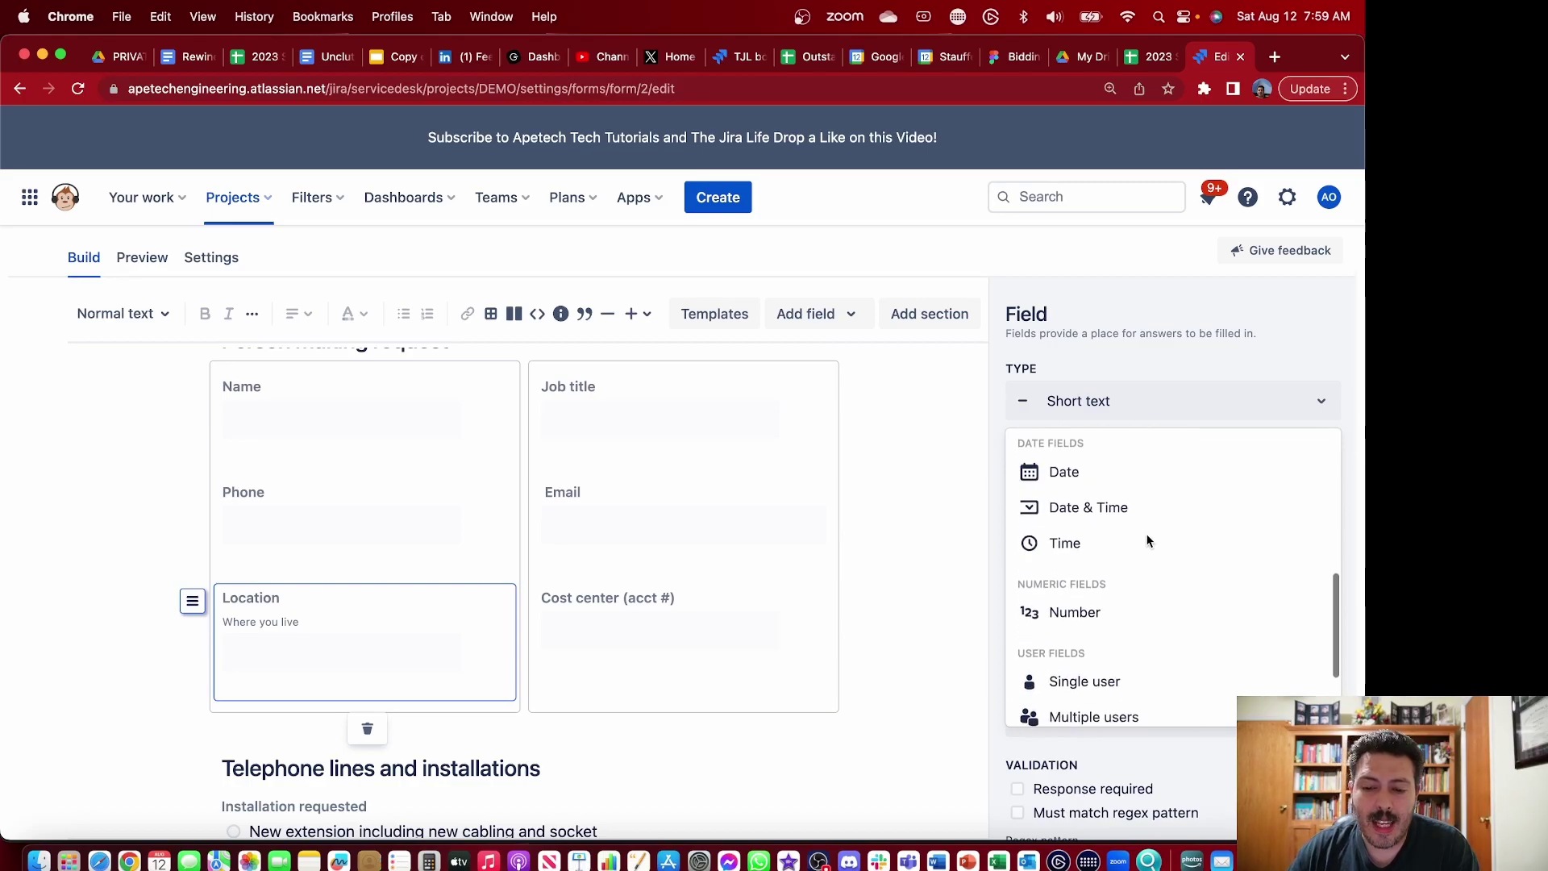
scroll(1147, 535, down, 1)
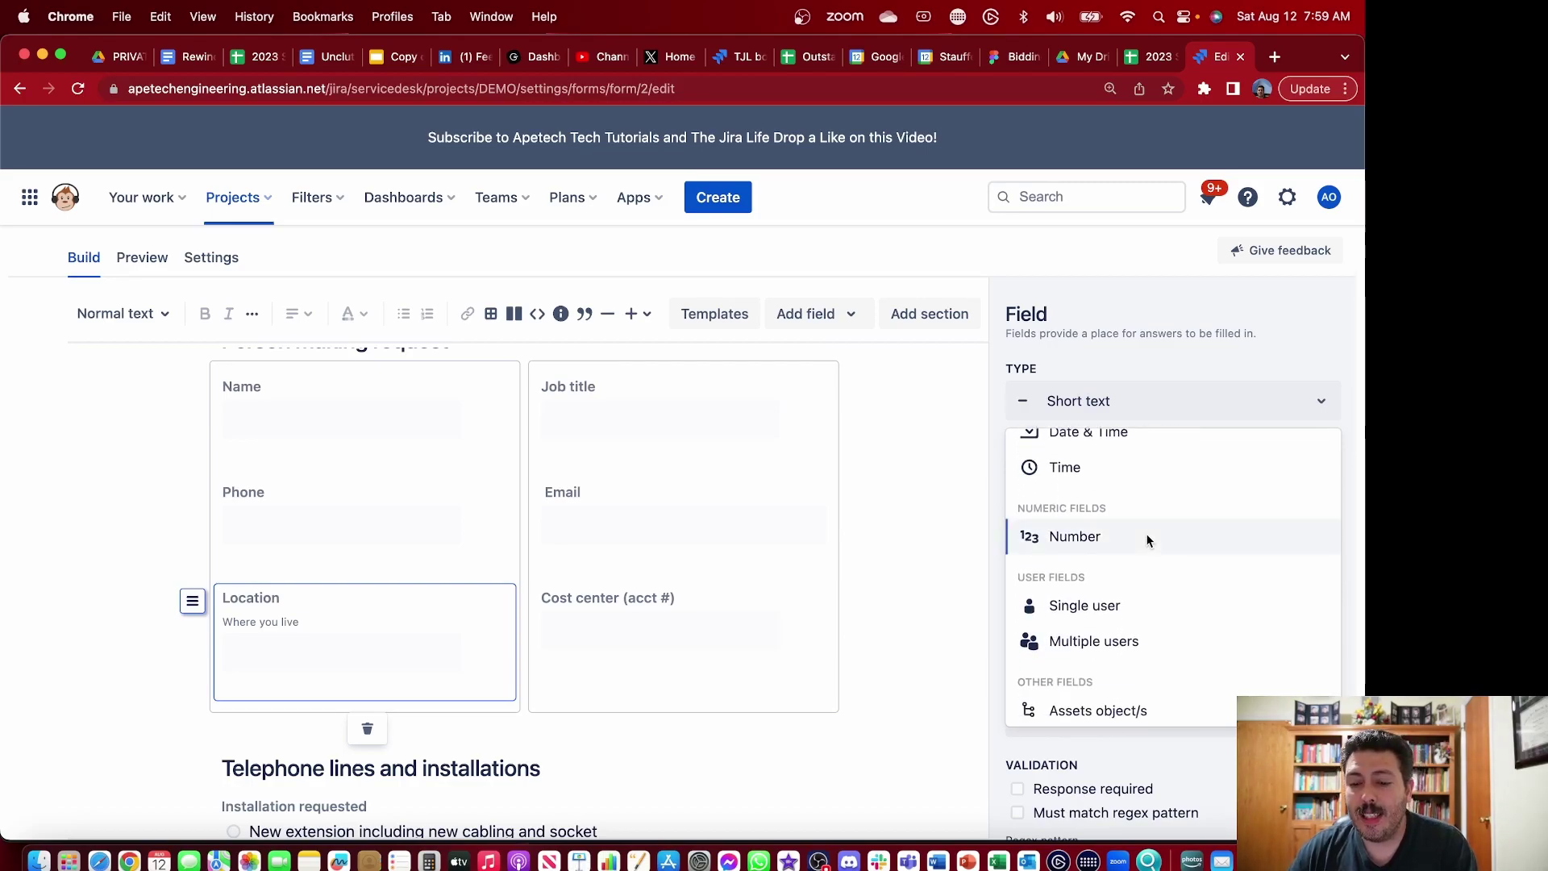
scroll(1145, 534, down, 1)
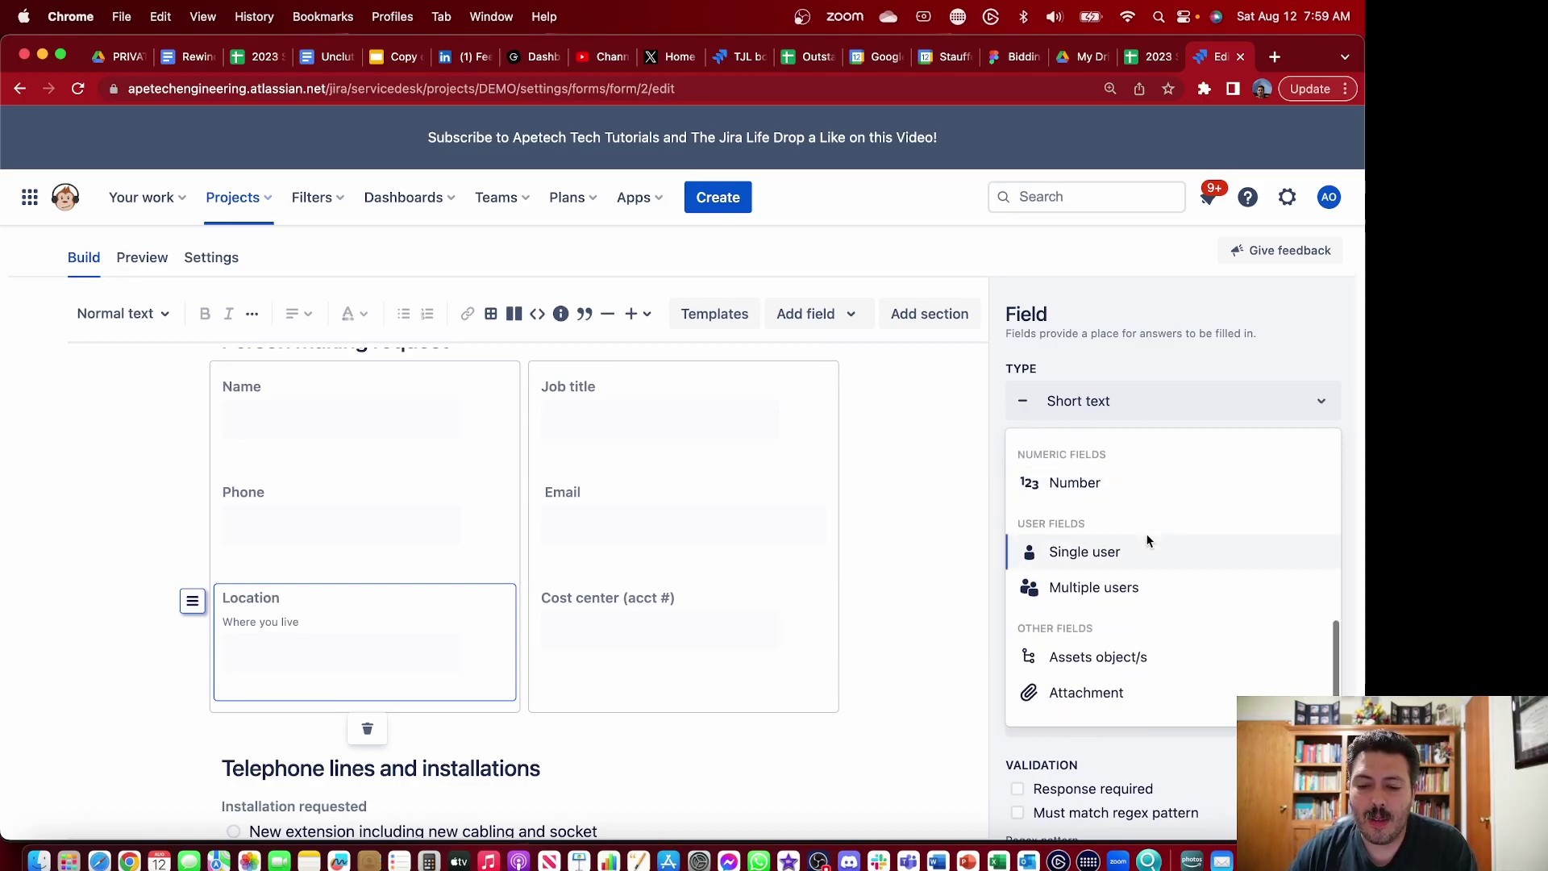